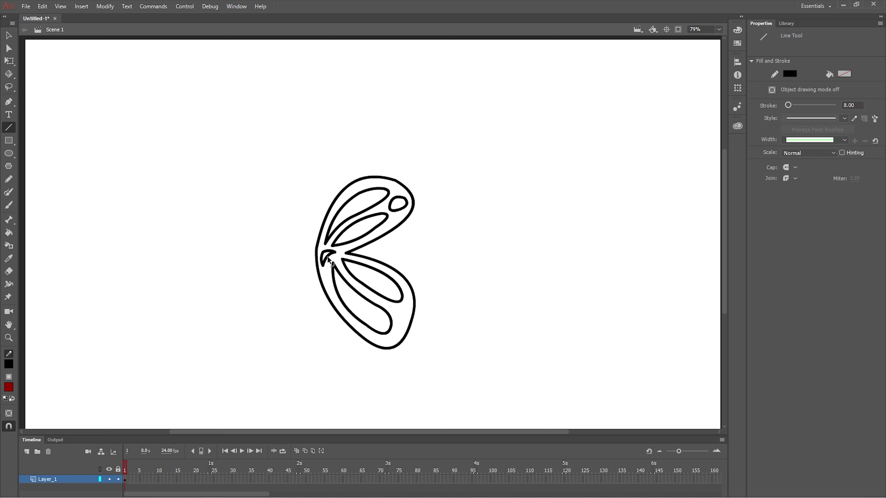
- Fill the wing's main area between the outer outline and the inner cells with black using the Paint Bucket
{"action": "left_click", "coordinate": [9, 233]}
{"action": "left_click", "coordinate": [8, 387]}
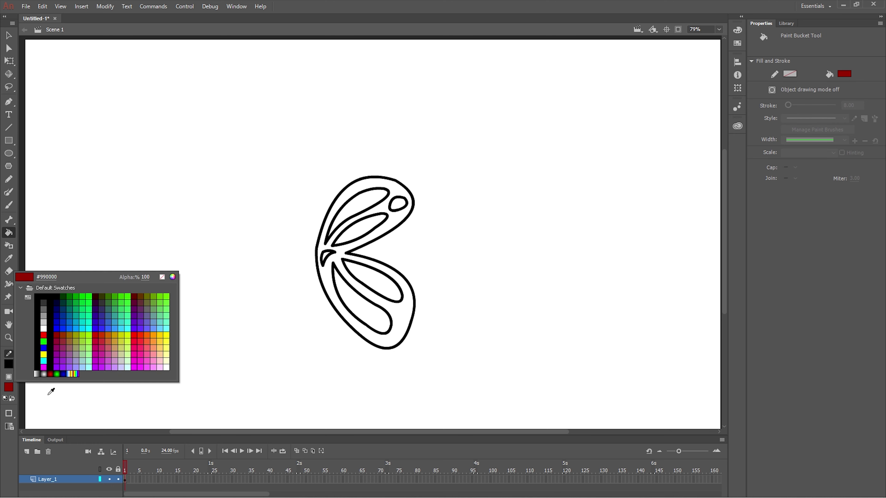
{"action": "left_click", "coordinate": [51, 336]}
{"action": "left_click", "coordinate": [327, 284]}
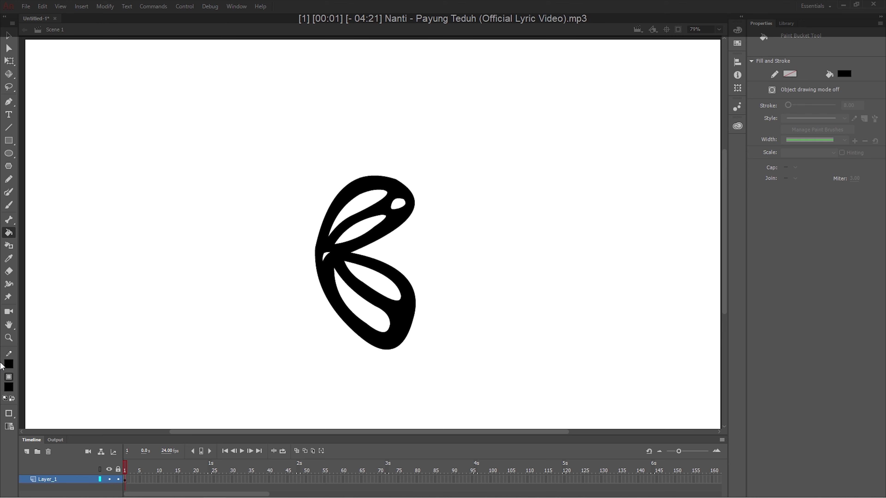
- Fill the lowest large wing cell with golden yellow and the cell just above it with bright yellow
{"action": "left_click", "coordinate": [9, 387]}
{"action": "left_click", "coordinate": [150, 342]}
{"action": "left_click", "coordinate": [342, 287]}
{"action": "left_click", "coordinate": [9, 386]}
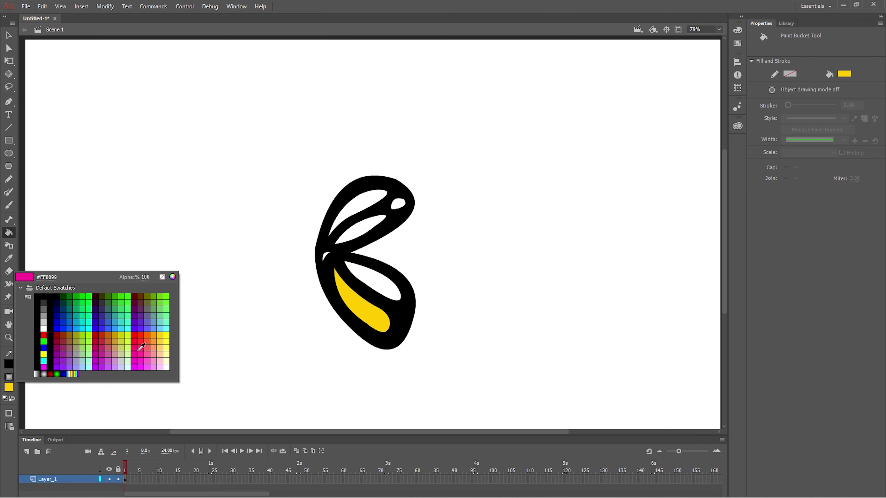
{"action": "left_click", "coordinate": [168, 329]}
{"action": "left_click", "coordinate": [368, 288]}
- Fill the wing-tip spot and the small cell at the wing base with orange #FF9900
{"action": "left_click", "coordinate": [9, 387]}
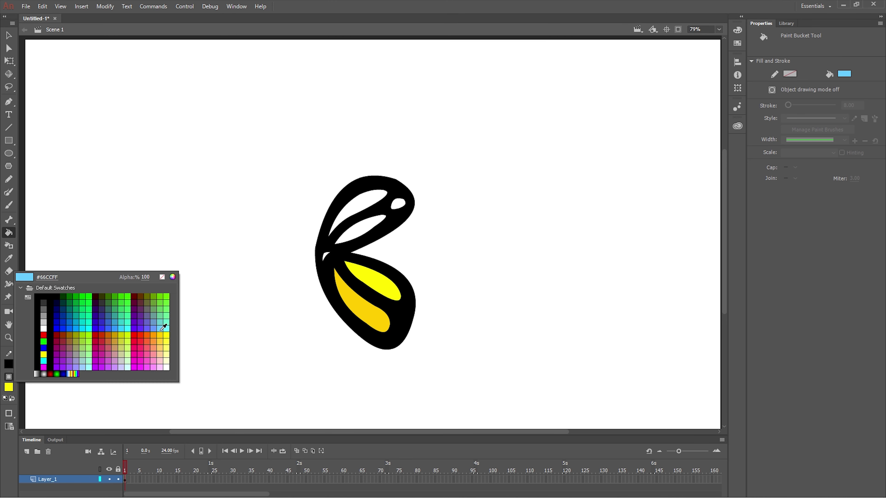
{"action": "left_click", "coordinate": [140, 344]}
{"action": "left_click", "coordinate": [398, 203]}
- Fill the topmost cell of the upper wing with yellow #FFFF00 and the cell below it with golden yellow
{"action": "left_click", "coordinate": [8, 387]}
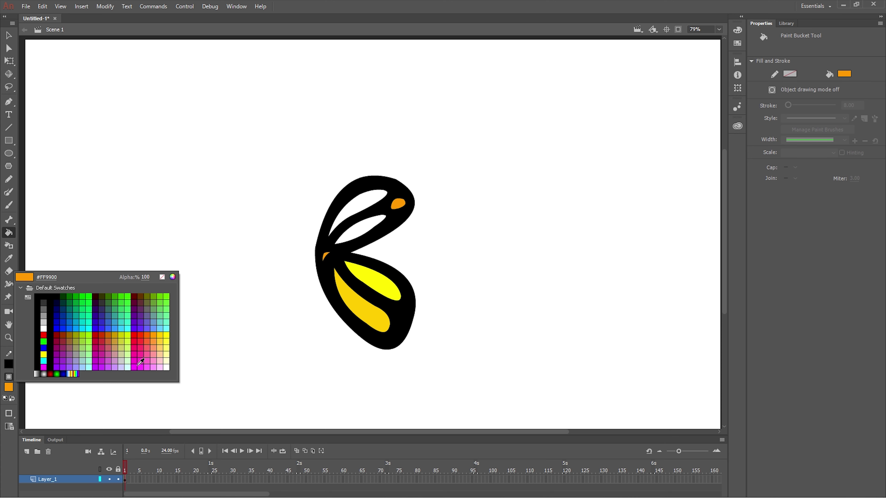
{"action": "left_click", "coordinate": [166, 335]}
{"action": "left_click", "coordinate": [336, 225]}
{"action": "left_click", "coordinate": [8, 388]}
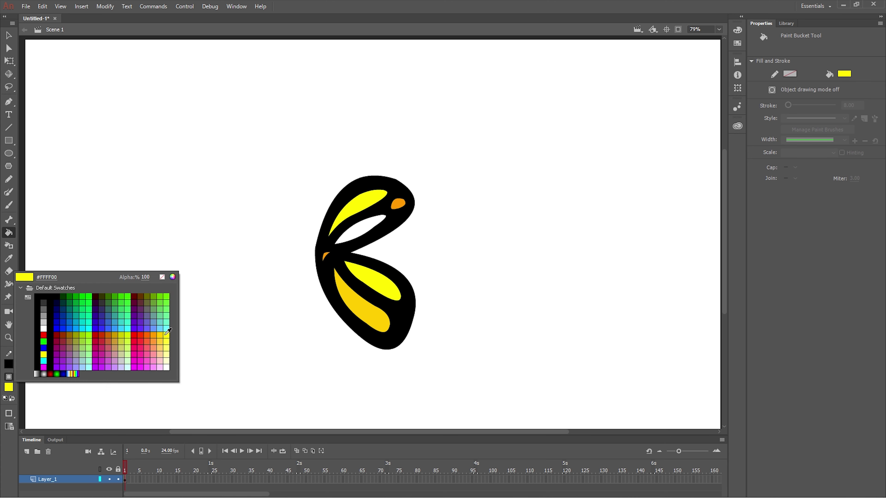
{"action": "left_click", "coordinate": [164, 335]}
{"action": "left_click", "coordinate": [359, 229]}
- Delete the black outline strokes around the upper wing cells, the wing-tip spot and the small base cell, keeping their fills
{"action": "key", "text": "v"}
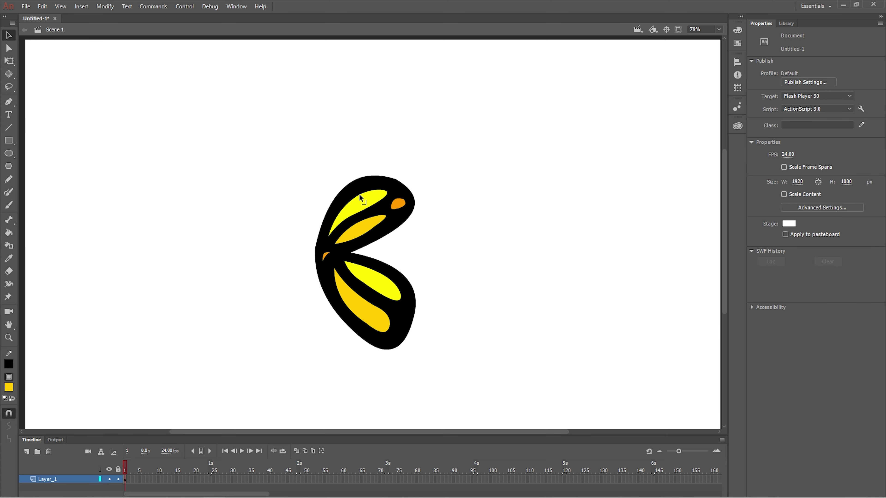
{"action": "left_click", "coordinate": [365, 200]}
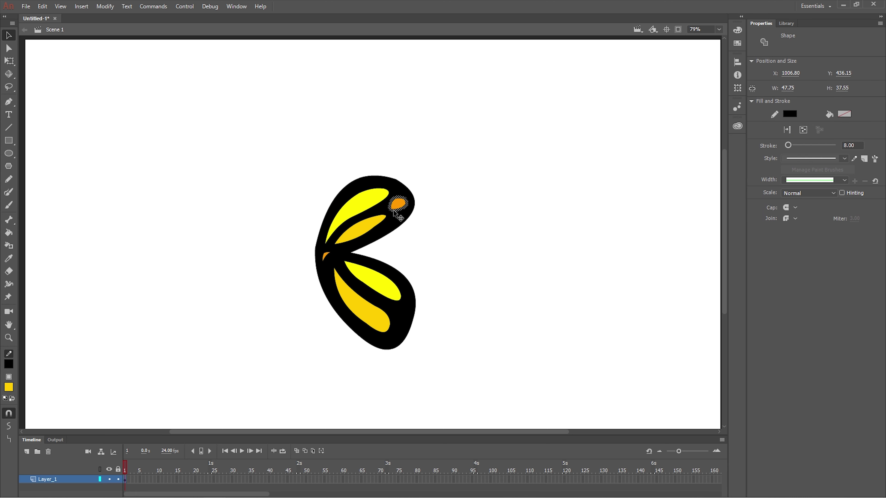
{"action": "left_click", "coordinate": [376, 223]}
{"action": "key", "text": "Delete"}
{"action": "key", "text": "ctrl+z"}
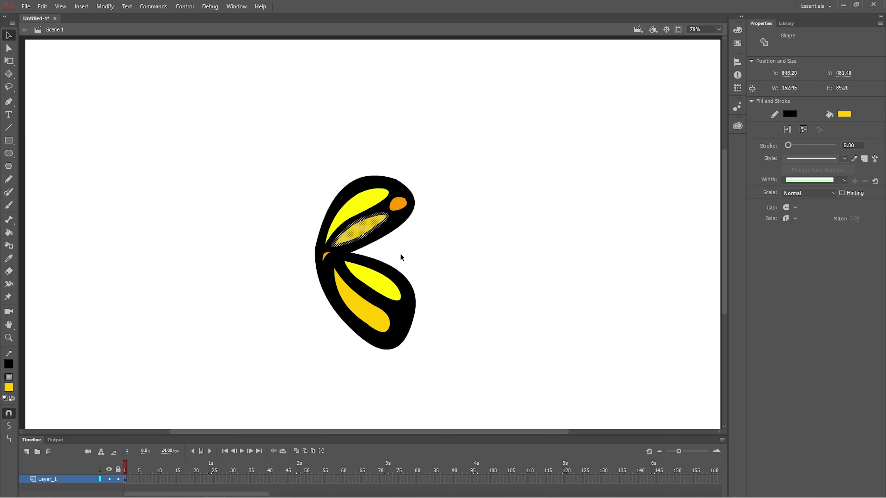
{"action": "double_click", "coordinate": [379, 226]}
{"action": "key", "text": "Delete"}
{"action": "double_click", "coordinate": [329, 255]}
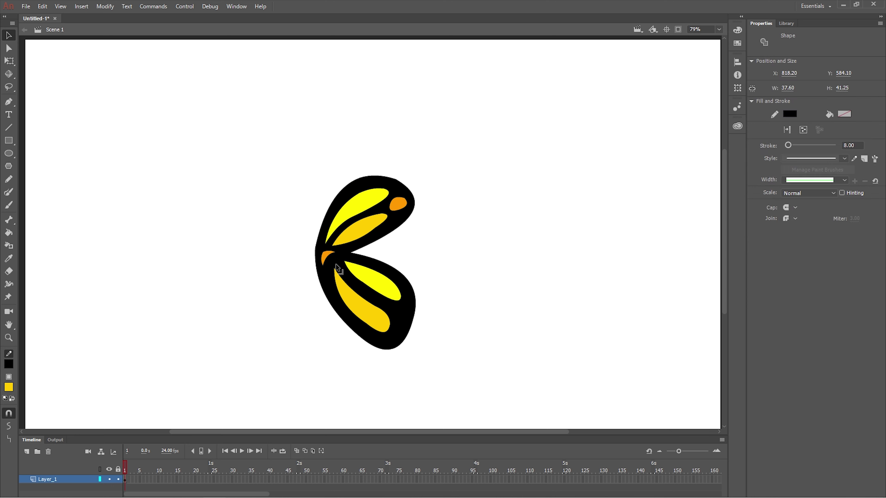
{"action": "key", "text": "Delete"}
- Delete the outline strokes around both lower wing cells, undoing any accidental removal of a fill
{"action": "left_click", "coordinate": [350, 268]}
{"action": "double_click", "coordinate": [347, 271]}
{"action": "key", "text": "Delete"}
{"action": "double_click", "coordinate": [339, 278]}
{"action": "key", "text": "Delete"}
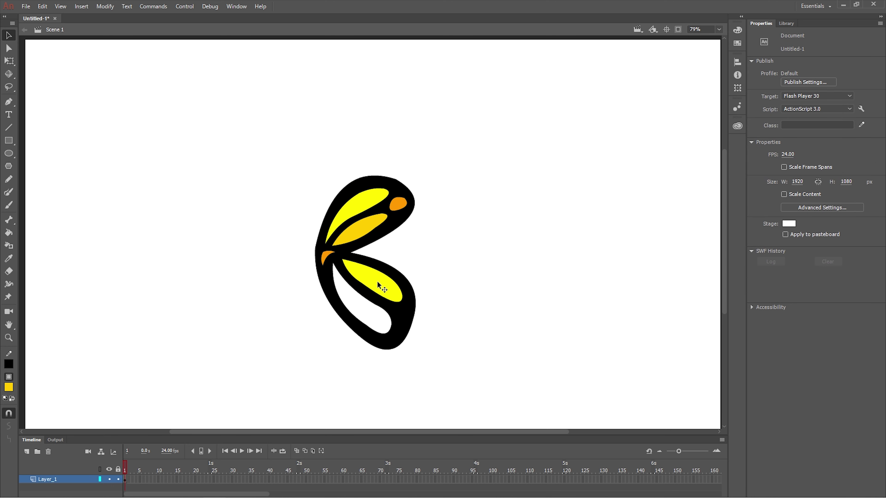
{"action": "key", "text": "ctrl+z"}
{"action": "key", "text": "ctrl+z"}
{"action": "double_click", "coordinate": [347, 282]}
{"action": "left_click", "coordinate": [429, 265]}
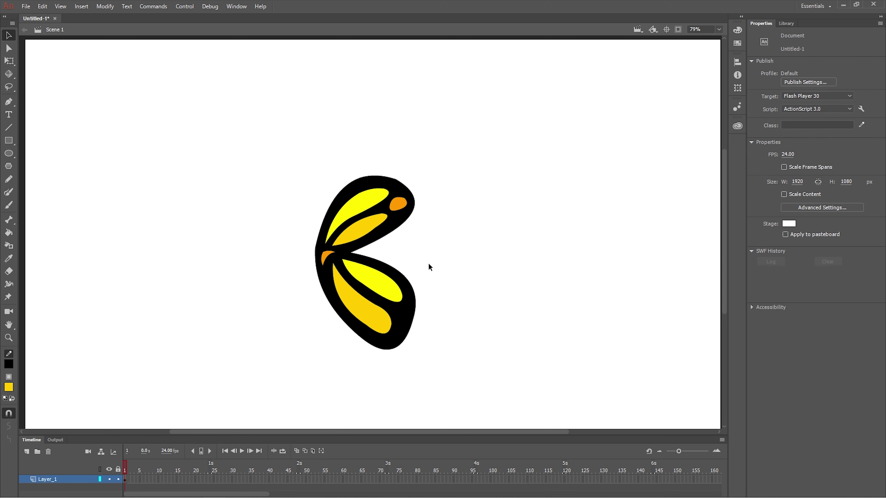
- Convert the whole wing to a Movie Clip symbol named Sayap with its registration point at the middle of the left edge
{"action": "mouse_move", "coordinate": [221, 162]}
{"action": "left_mouse_down"}
{"action": "mouse_move", "coordinate": [487, 369]}
{"action": "mouse_move", "coordinate": [479, 376]}
{"action": "left_mouse_up"}
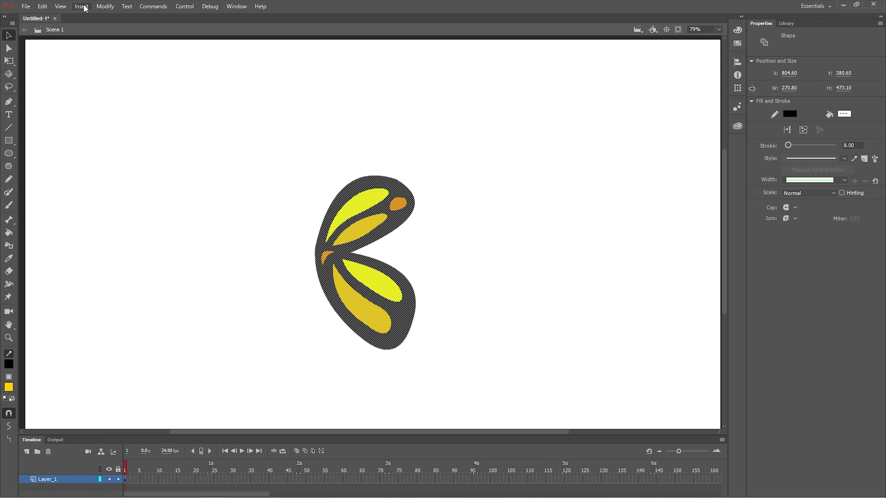
{"action": "left_click", "coordinate": [103, 7]}
{"action": "left_click", "coordinate": [129, 30]}
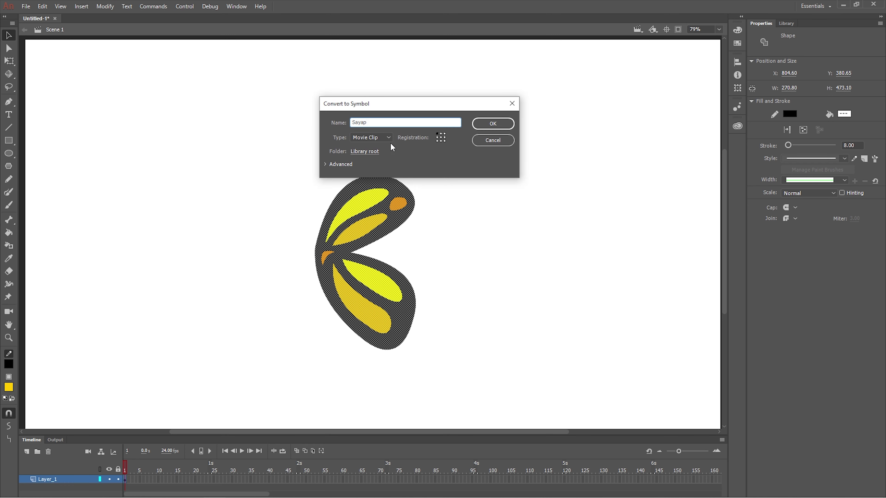
{"action": "key", "text": "Tab"}
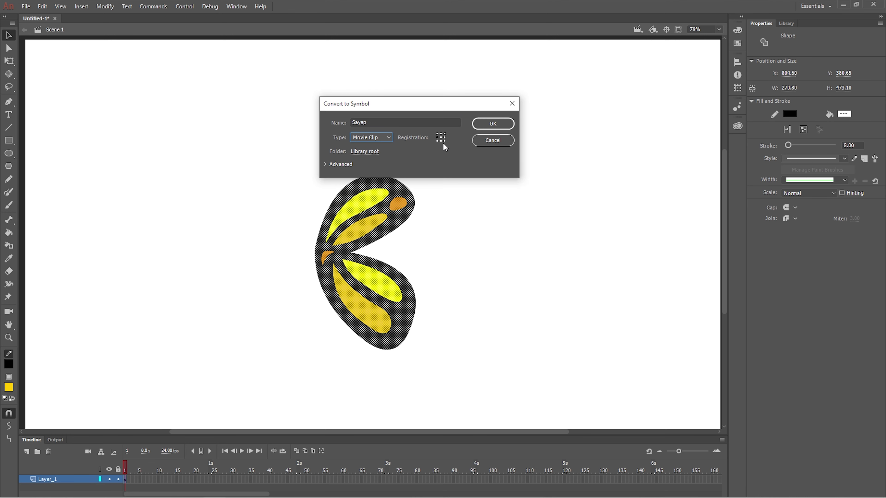
{"action": "left_click", "coordinate": [502, 123]}
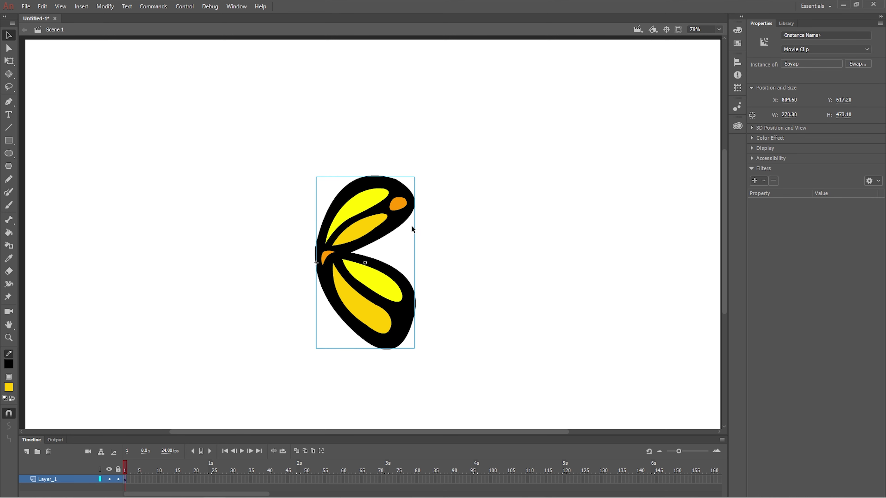
- Open the Sayap symbol for editing and create a classic tween on frame 1, converting the artwork to a symbol
{"action": "double_click", "coordinate": [361, 204]}
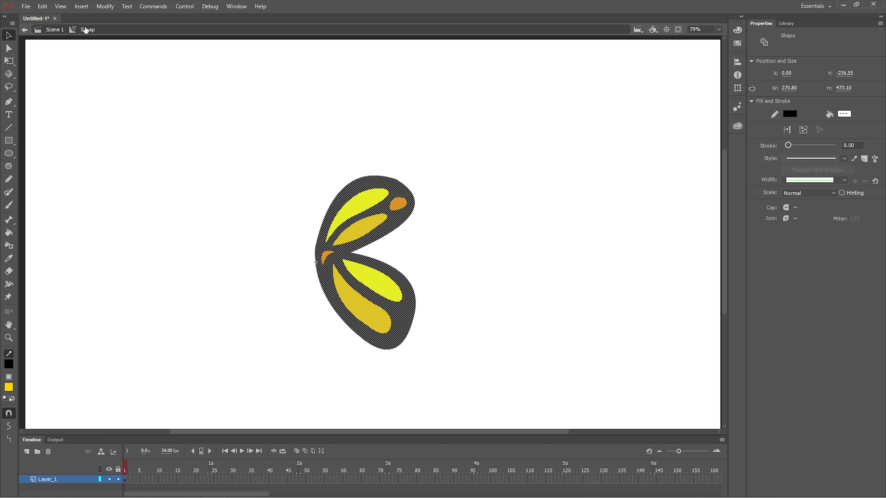
{"action": "right_click", "coordinate": [125, 480]}
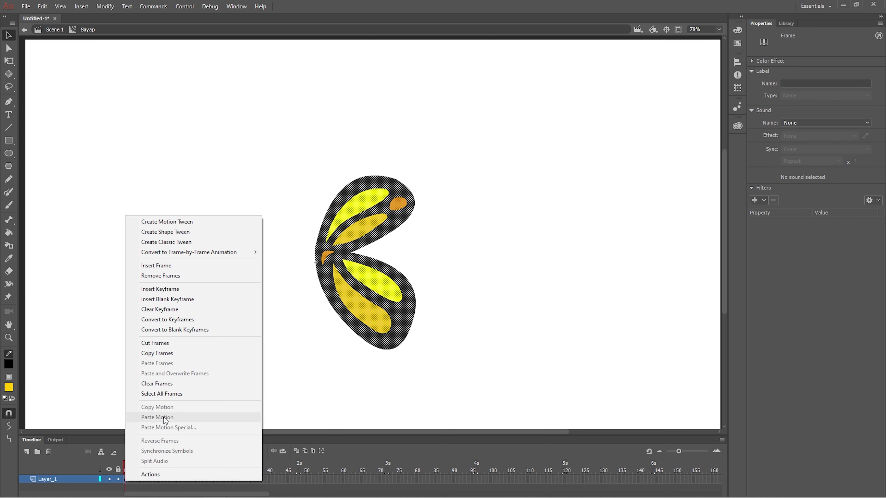
{"action": "left_click", "coordinate": [185, 241]}
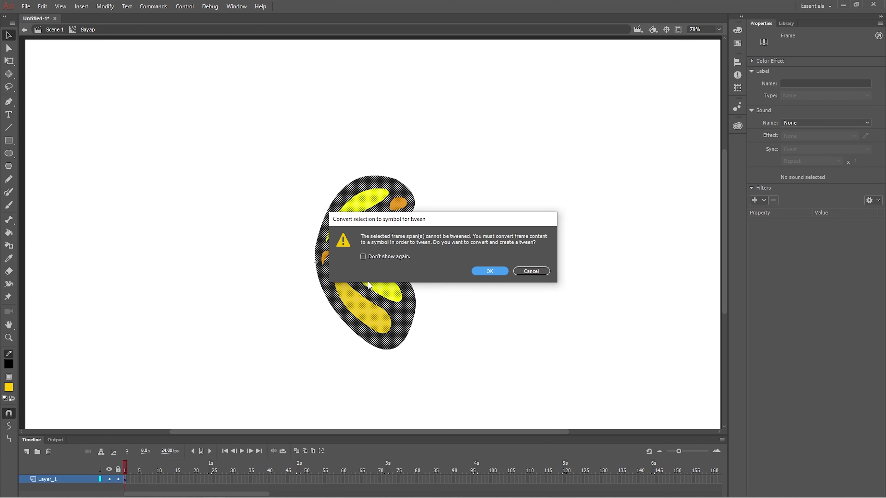
{"action": "left_click", "coordinate": [493, 271]}
- Insert keyframes at frames 24 and 11 of the wing's tween
{"action": "right_click", "coordinate": [209, 483]}
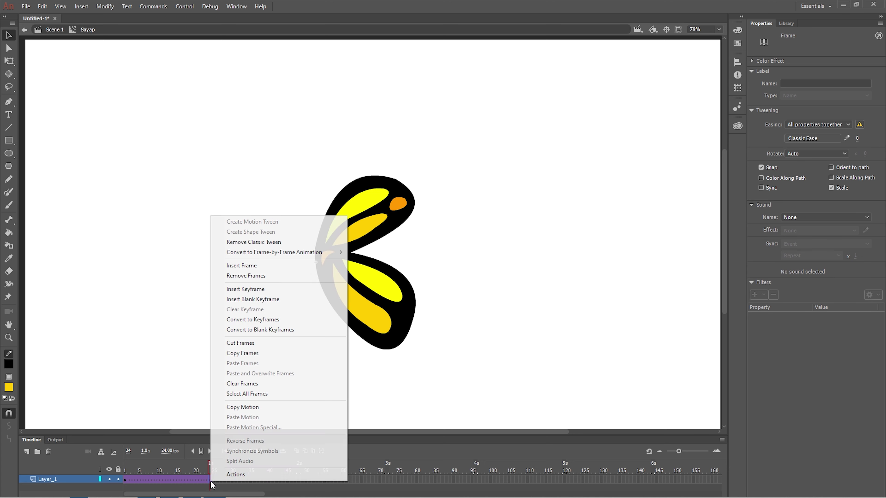
{"action": "left_click", "coordinate": [241, 291]}
{"action": "left_click", "coordinate": [162, 480]}
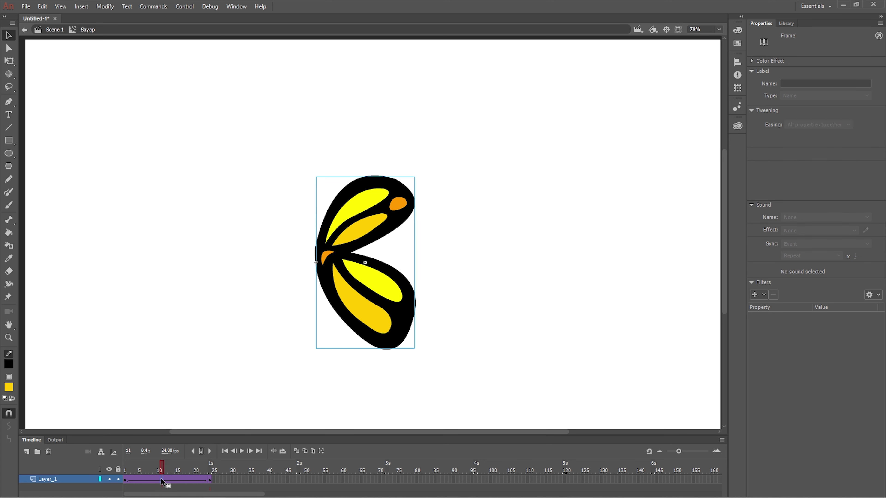
{"action": "right_click", "coordinate": [162, 481]}
{"action": "left_click", "coordinate": [219, 289]}
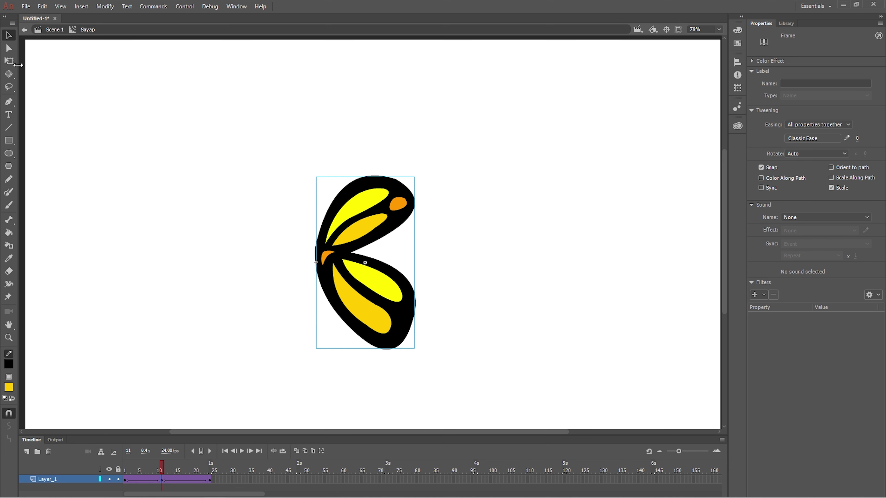
- At frame 11, narrow the wing to about 216 px and skew its outer edge upward with Free Transform, and scrub to check
{"action": "left_click", "coordinate": [9, 61]}
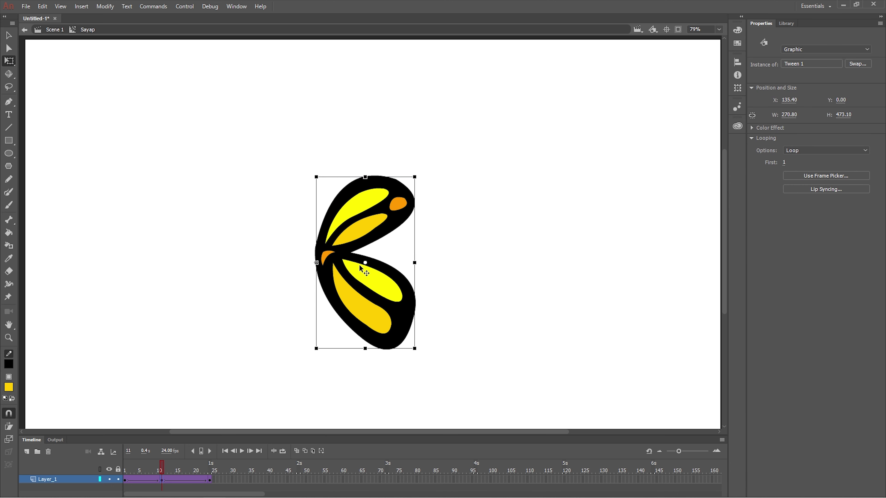
{"action": "left_click", "coordinate": [210, 479]}
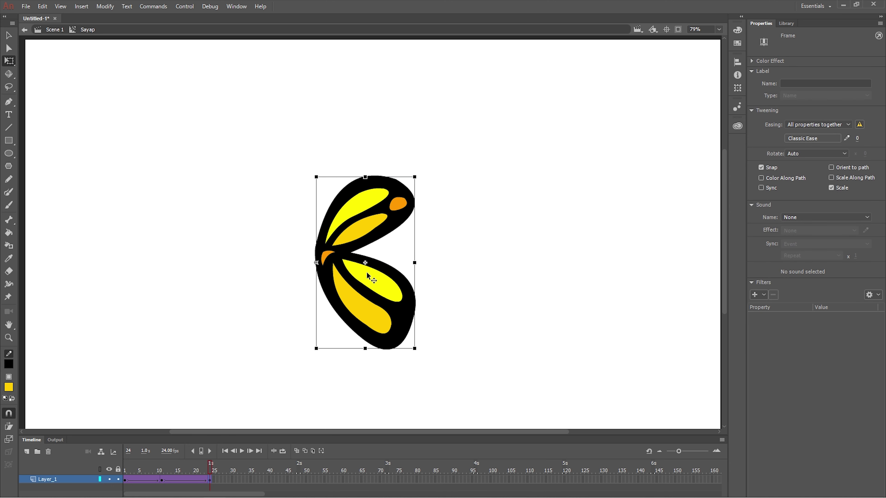
{"action": "left_click_drag", "start_coordinate": [365, 263], "coordinate": [320, 262]}
{"action": "left_click", "coordinate": [125, 480]}
{"action": "left_click", "coordinate": [161, 480]}
{"action": "left_click_drag", "start_coordinate": [415, 262], "coordinate": [400, 262]}
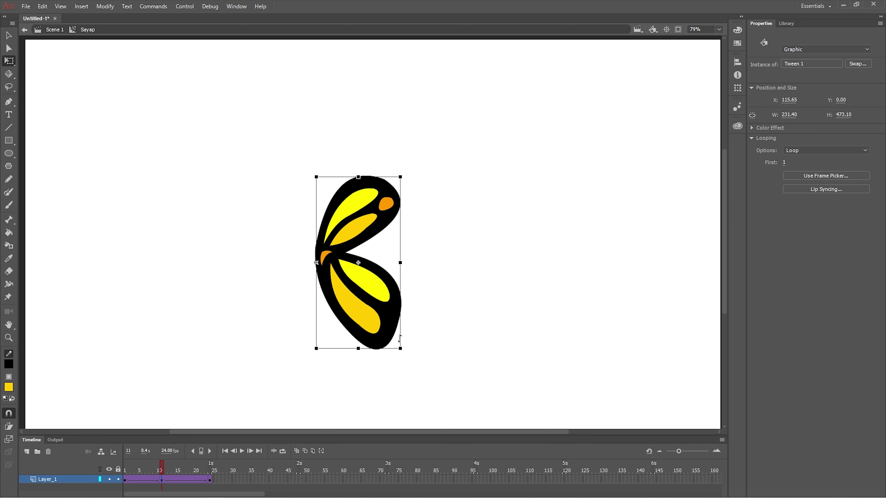
{"action": "left_click_drag", "start_coordinate": [399, 337], "coordinate": [394, 323]}
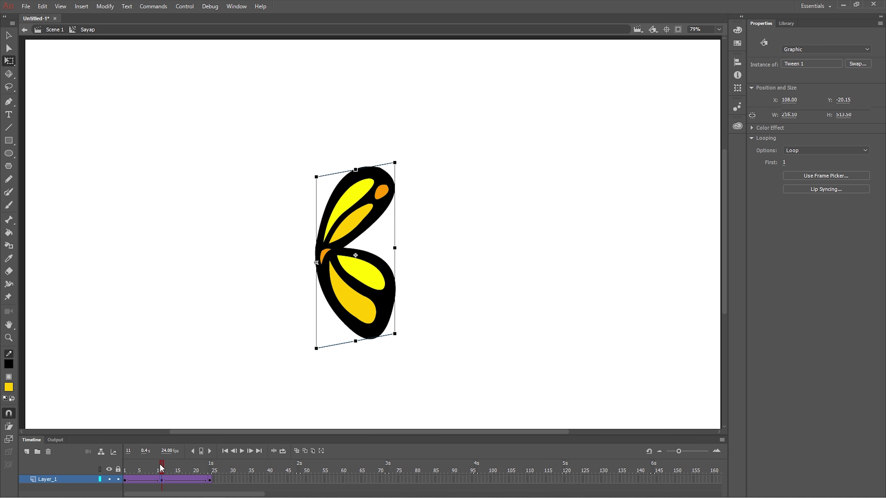
{"action": "left_click_drag", "start_coordinate": [162, 466], "coordinate": [210, 470]}
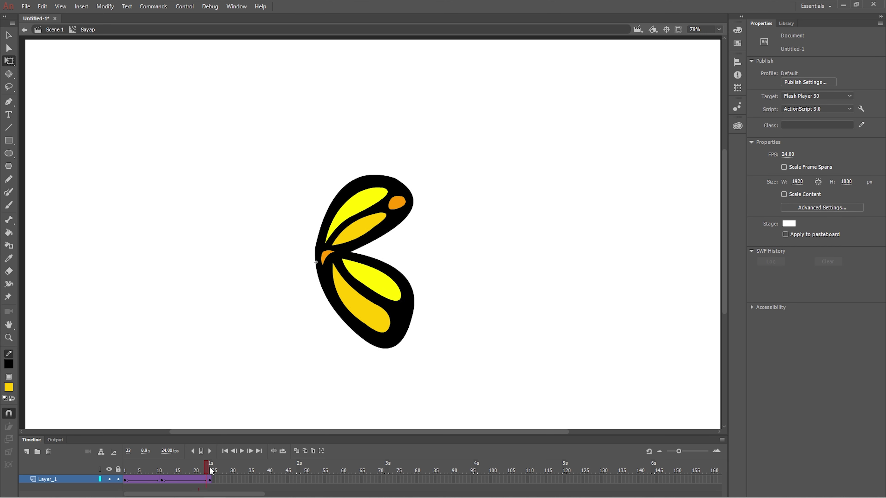
- Set the Classic Ease of the first tween span to 100 and play the wing animation from frame 1
{"action": "left_click", "coordinate": [146, 480]}
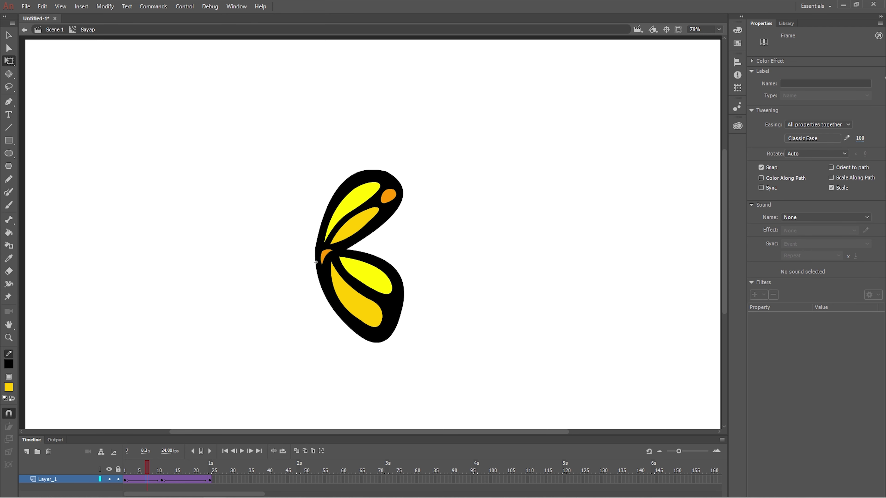
{"action": "left_click", "coordinate": [191, 481]}
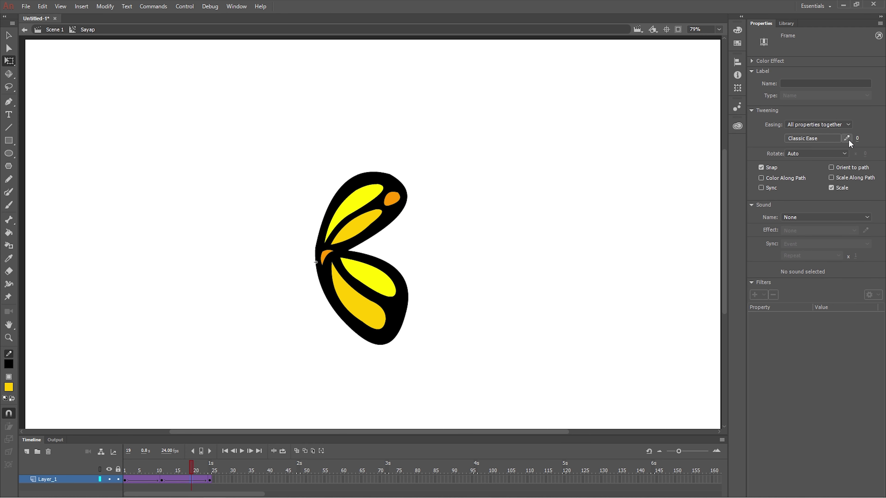
{"action": "left_click", "coordinate": [126, 467]}
{"action": "key", "text": "Return"}
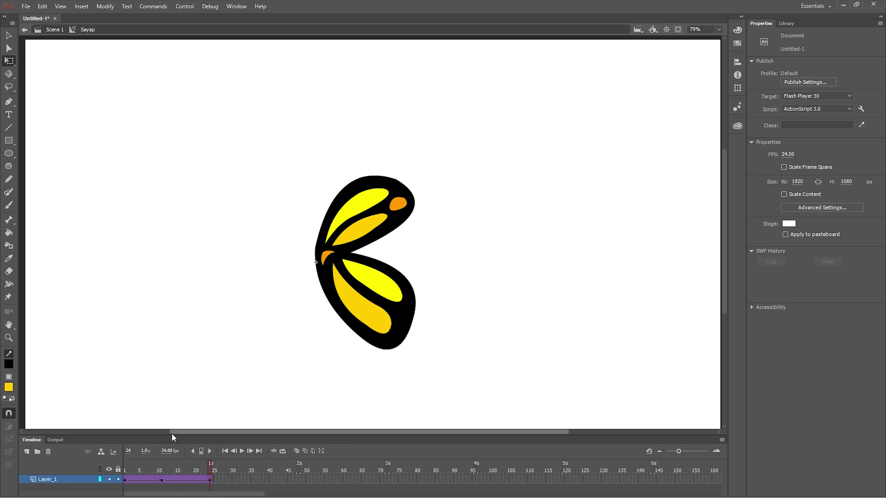
- Return to Scene 1, copy the Sayap wing instance and paste the copy in place
{"action": "left_click", "coordinate": [53, 29]}
{"action": "key", "text": "v"}
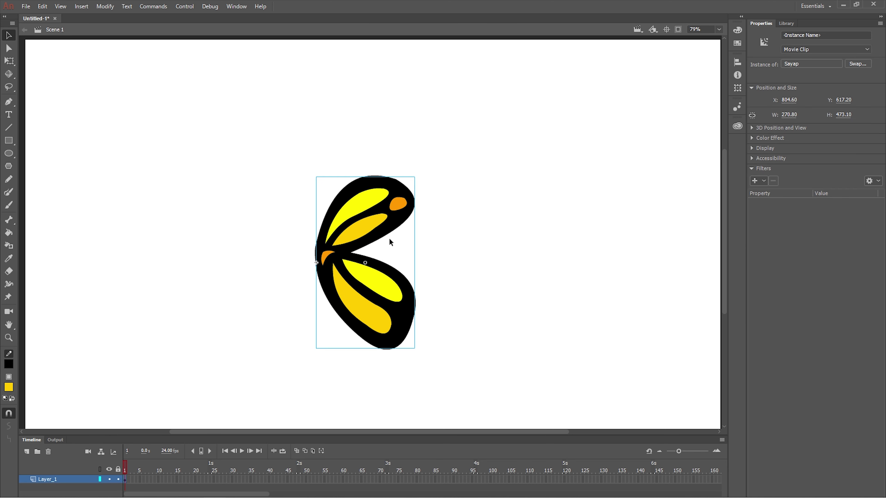
{"action": "right_click", "coordinate": [370, 240]}
{"action": "left_click", "coordinate": [391, 190]}
{"action": "right_click", "coordinate": [223, 191]}
{"action": "left_click", "coordinate": [264, 228]}
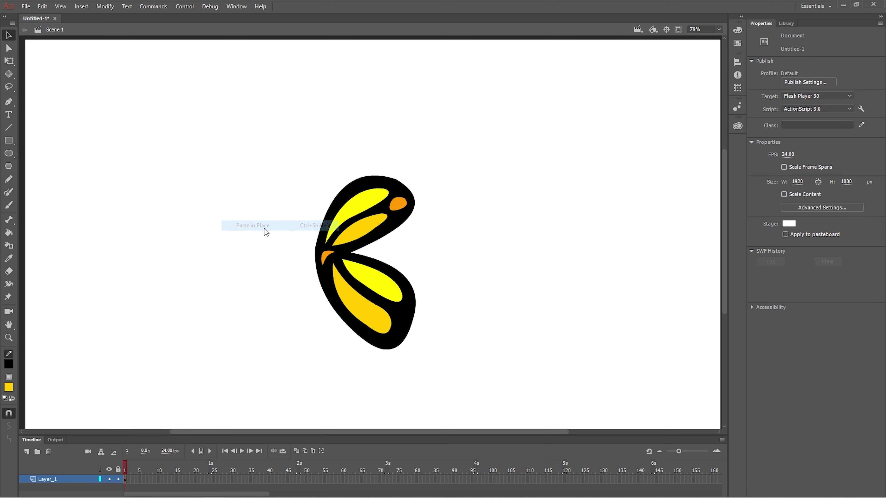
- Flip the pasted wing horizontally and move it against the original's left edge to form a symmetrical butterfly
{"action": "left_click", "coordinate": [111, 8]}
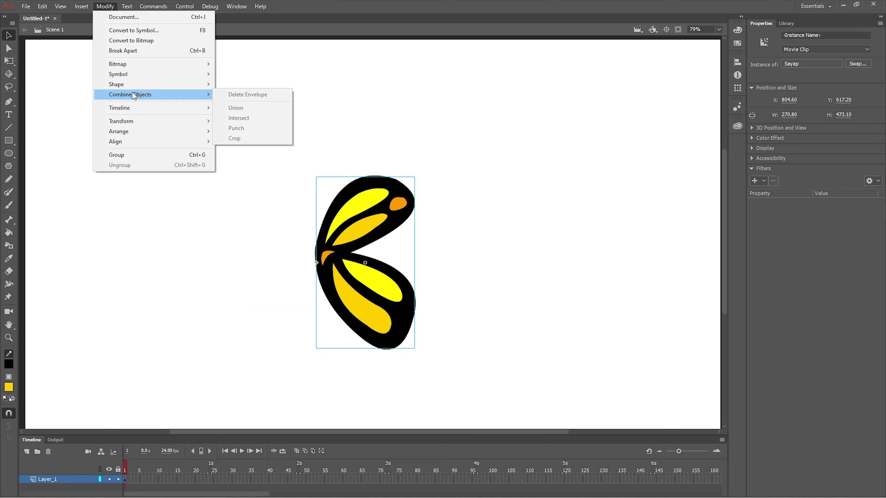
{"action": "mouse_move", "coordinate": [132, 120]}
{"action": "left_click", "coordinate": [287, 219]}
{"action": "left_click_drag", "start_coordinate": [377, 238], "coordinate": [279, 242]}
{"action": "left_click", "coordinate": [484, 254]}
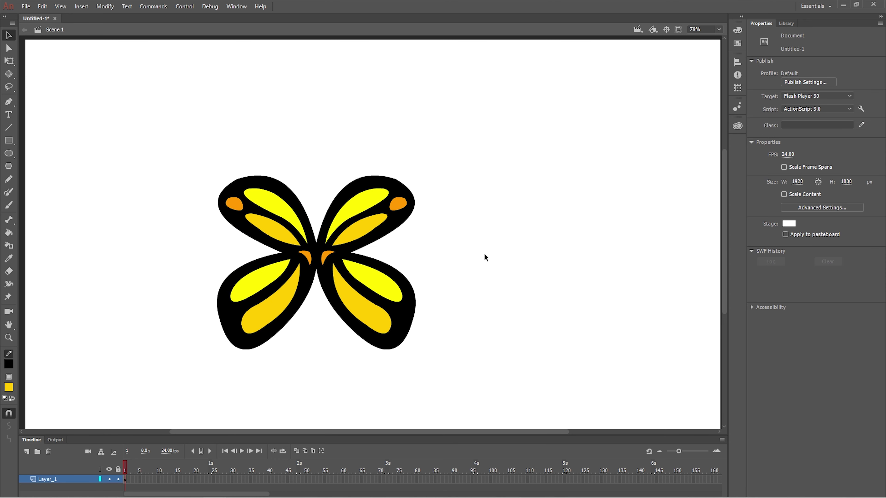
- Test the movie to preview the flapping butterfly wings
{"action": "key", "text": "ctrl+Return"}
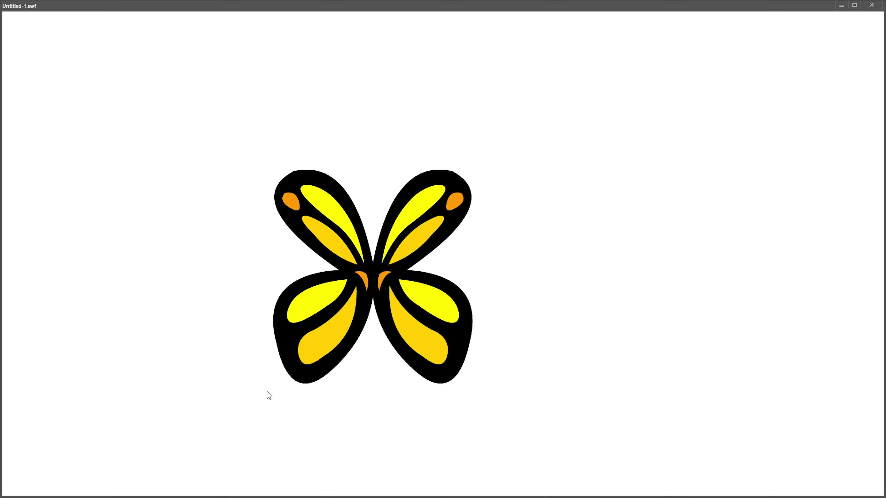
- Close the preview, then draw a small circle for the head and a vertical oval for the thorax beside the wings
{"action": "key", "text": "ctrl+w"}
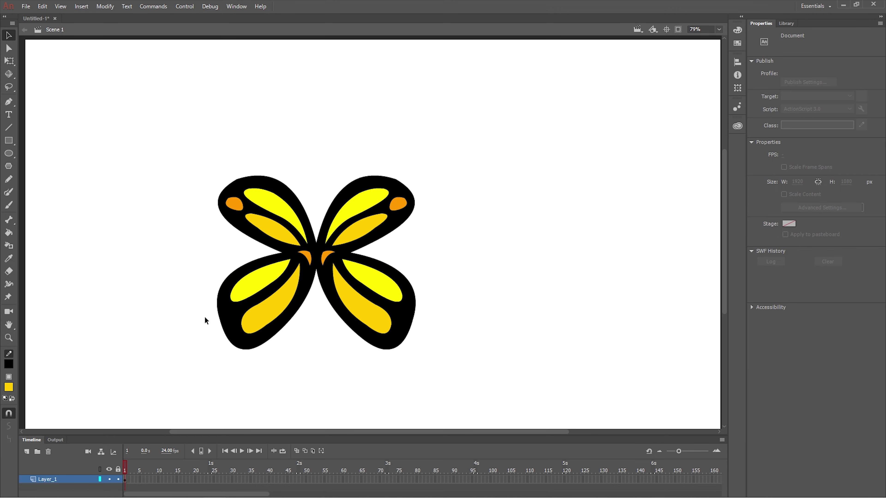
{"action": "left_click", "coordinate": [9, 153]}
{"action": "mouse_move", "coordinate": [477, 174]}
{"action": "left_mouse_down"}
{"action": "mouse_move", "coordinate": [488, 203]}
{"action": "mouse_move", "coordinate": [501, 204]}
{"action": "left_mouse_up"}
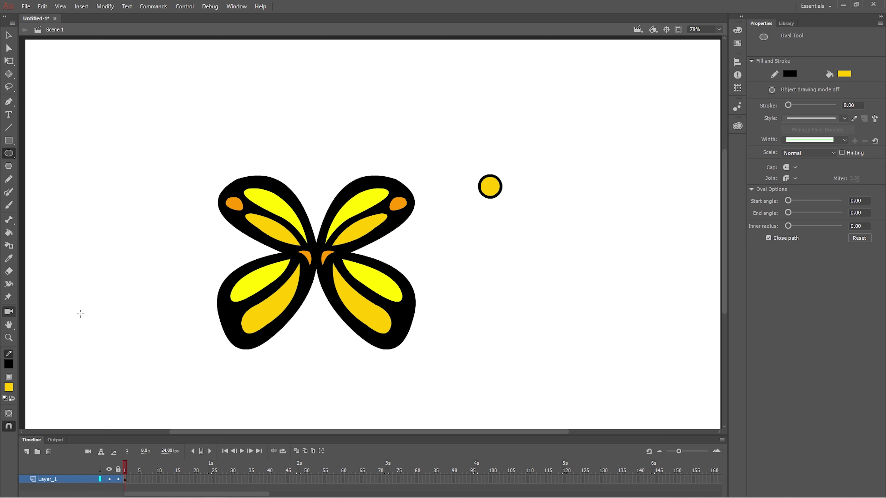
{"action": "mouse_move", "coordinate": [497, 254]}
{"action": "left_mouse_down"}
{"action": "mouse_move", "coordinate": [512, 279]}
{"action": "mouse_move", "coordinate": [538, 282]}
{"action": "left_mouse_up"}
{"action": "key", "text": "ctrl+z"}
{"action": "mouse_move", "coordinate": [475, 222]}
{"action": "left_mouse_down"}
{"action": "mouse_move", "coordinate": [512, 279]}
{"action": "mouse_move", "coordinate": [503, 272]}
{"action": "left_mouse_up"}
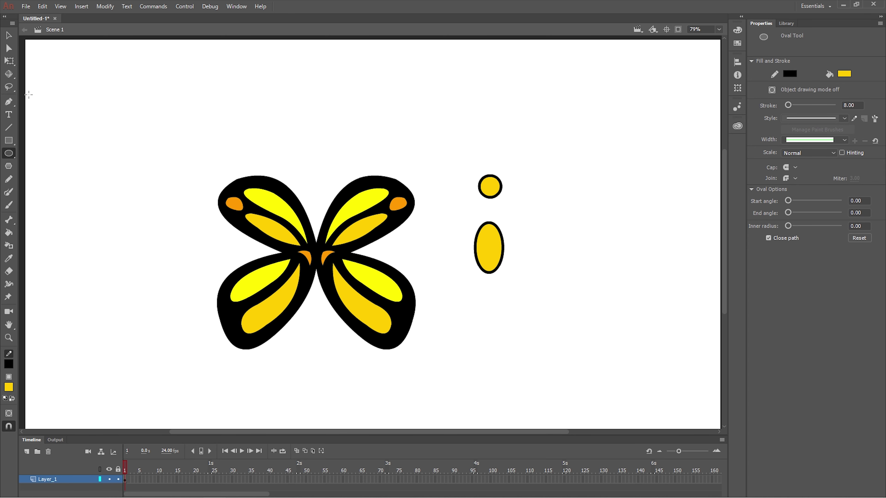
- Draw curved black stripes across the thorax oval with the Line tool, spaced evenly from its upper end to its lower end
{"action": "left_click", "coordinate": [9, 127]}
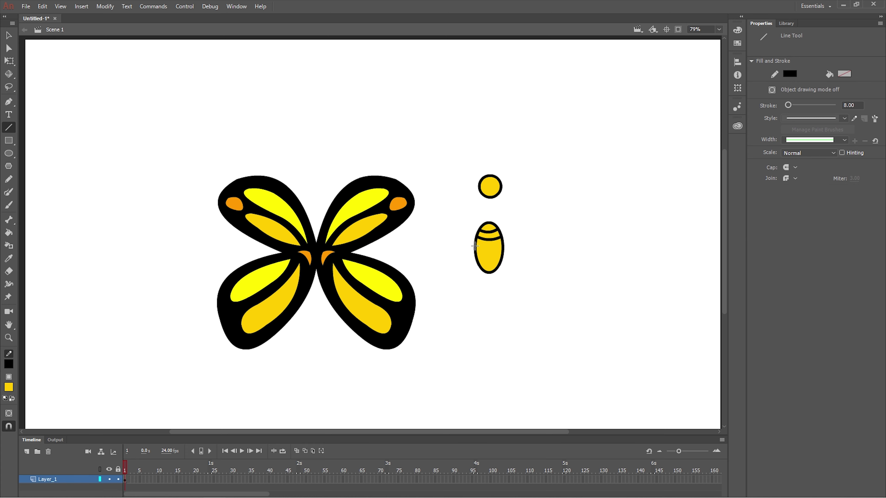
{"action": "left_click_drag", "start_coordinate": [493, 246], "coordinate": [490, 259]}
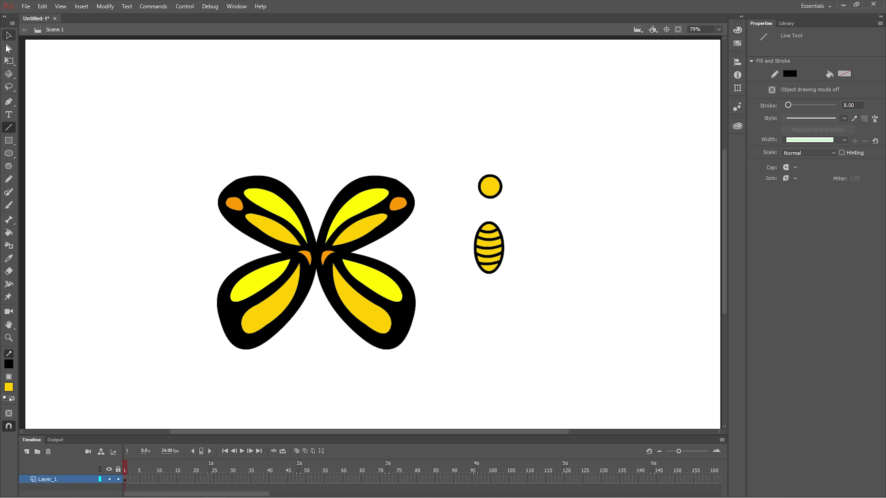
{"action": "key", "text": "v"}
- Fill the head circle and all the striped bands of the thorax with dark grey
{"action": "left_click", "coordinate": [9, 388]}
{"action": "left_click", "coordinate": [48, 310]}
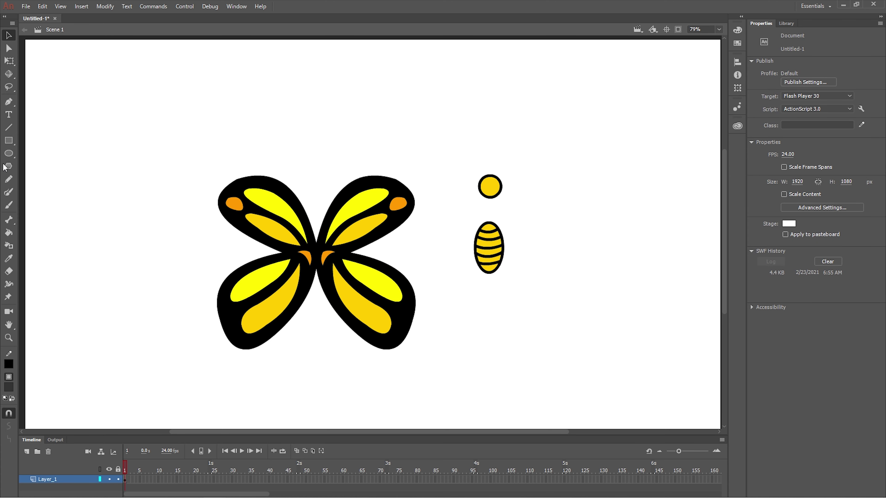
{"action": "left_click", "coordinate": [9, 233]}
{"action": "left_click", "coordinate": [490, 260]}
{"action": "left_click", "coordinate": [487, 251]}
{"action": "left_click", "coordinate": [487, 244]}
{"action": "left_click", "coordinate": [487, 235]}
{"action": "left_click", "coordinate": [489, 228]}
{"action": "left_click", "coordinate": [490, 188]}
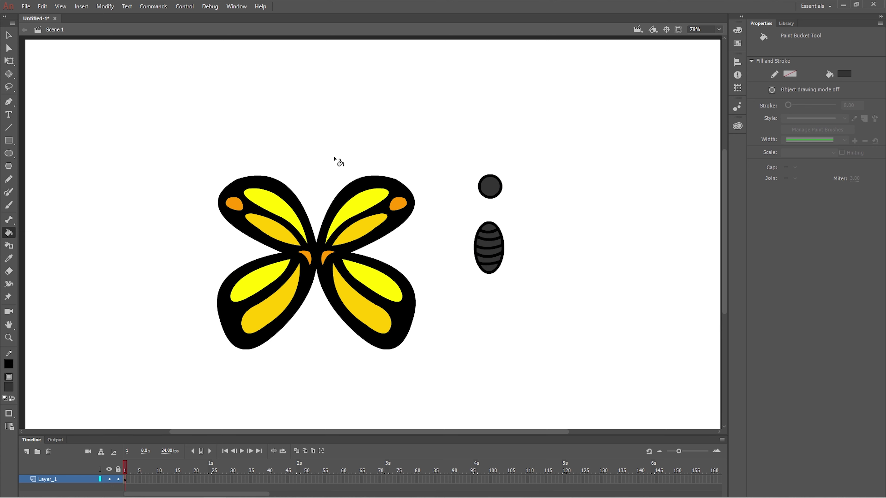
- Move the head circle down so it sits on the upper end of the thorax, centred on it
{"action": "left_click", "coordinate": [9, 35]}
{"action": "left_click", "coordinate": [492, 199]}
{"action": "left_click_drag", "start_coordinate": [491, 198], "coordinate": [490, 223]}
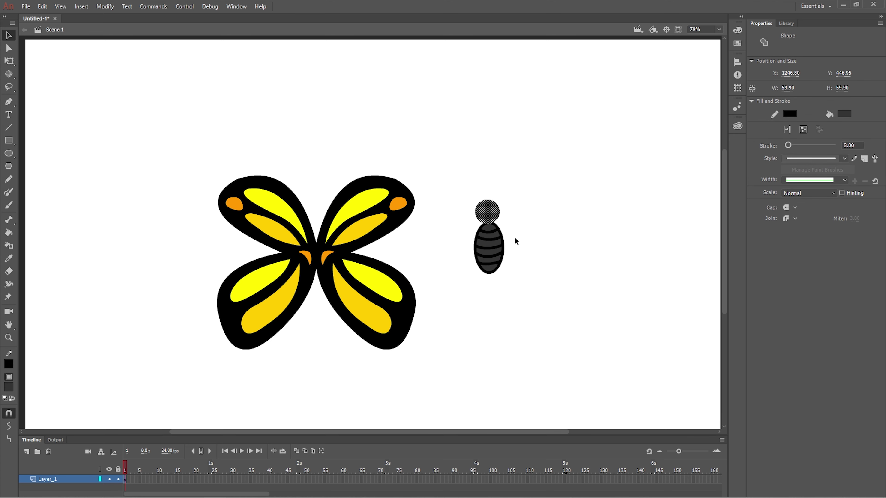
{"action": "key", "text": "Down"}
{"action": "key", "text": "Down"}
{"action": "key", "text": "Left"}
{"action": "left_click", "coordinate": [532, 236]}
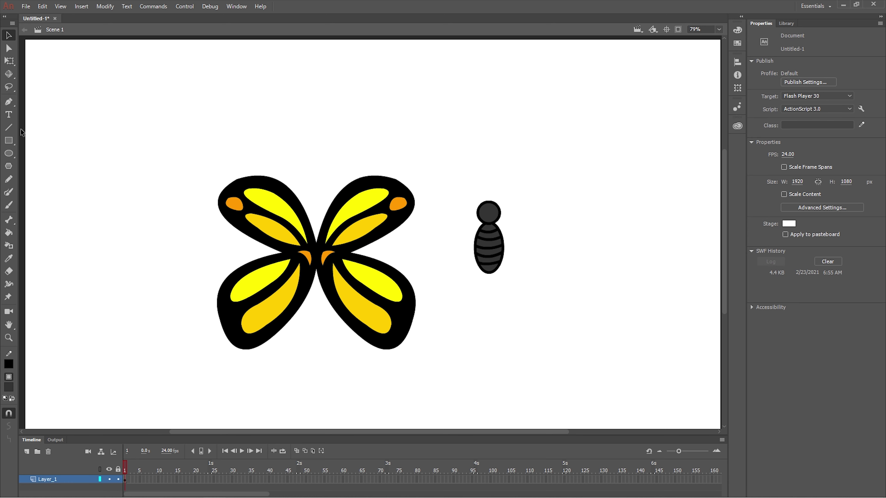
- Draw a longer vertical oval below the thorax as the abdomen and add downward-curved stripes across it
{"action": "left_click", "coordinate": [9, 154]}
{"action": "left_click_drag", "start_coordinate": [478, 289], "coordinate": [509, 357]}
{"action": "key", "text": "n"}
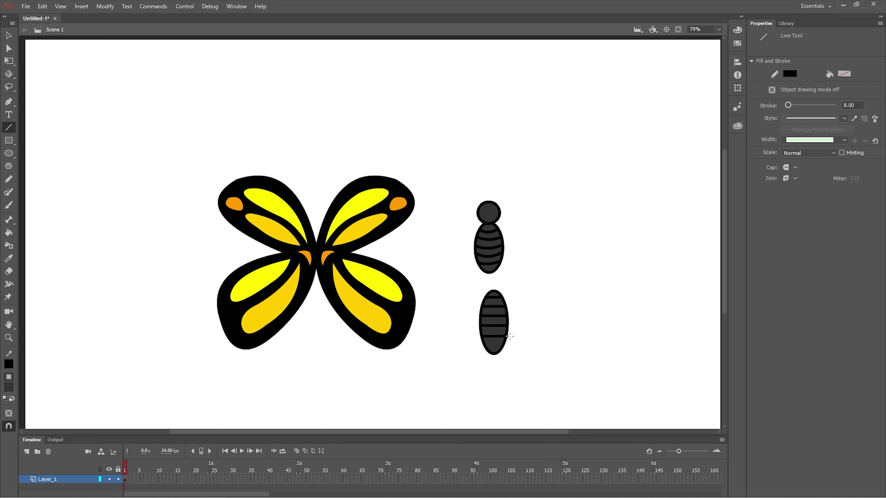
{"action": "key", "text": "v"}
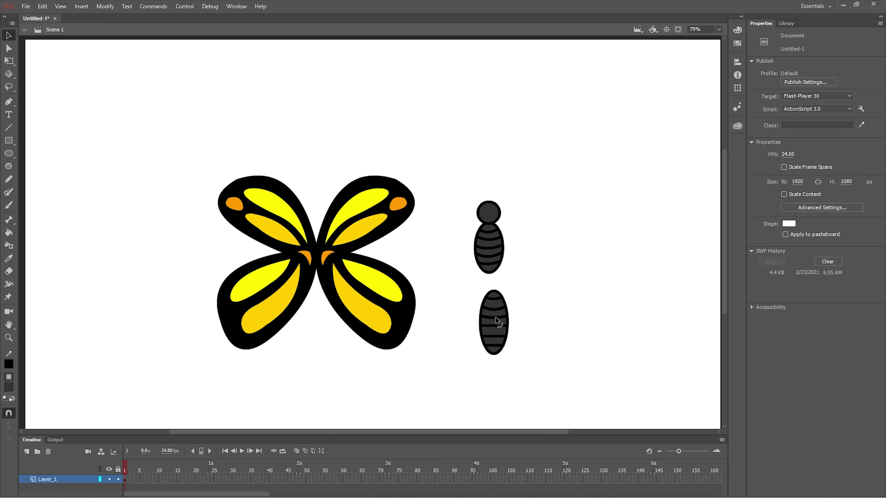
{"action": "left_click_drag", "start_coordinate": [495, 325], "coordinate": [495, 339]}
{"action": "left_click", "coordinate": [495, 347]}
{"action": "left_click", "coordinate": [507, 362]}
- Delete the stripe end that sticks out past the abdomen's outline near its lower tip
{"action": "left_click", "coordinate": [8, 337]}
{"action": "left_click_drag", "start_coordinate": [467, 319], "coordinate": [539, 363]}
{"action": "left_click", "coordinate": [9, 35]}
{"action": "mouse_move", "coordinate": [289, 277]}
{"action": "left_mouse_down"}
{"action": "mouse_move", "coordinate": [302, 284]}
{"action": "mouse_move", "coordinate": [294, 293]}
{"action": "left_mouse_up"}
{"action": "key", "text": "ctrl+z"}
{"action": "left_click", "coordinate": [384, 278]}
{"action": "key", "text": "Delete"}
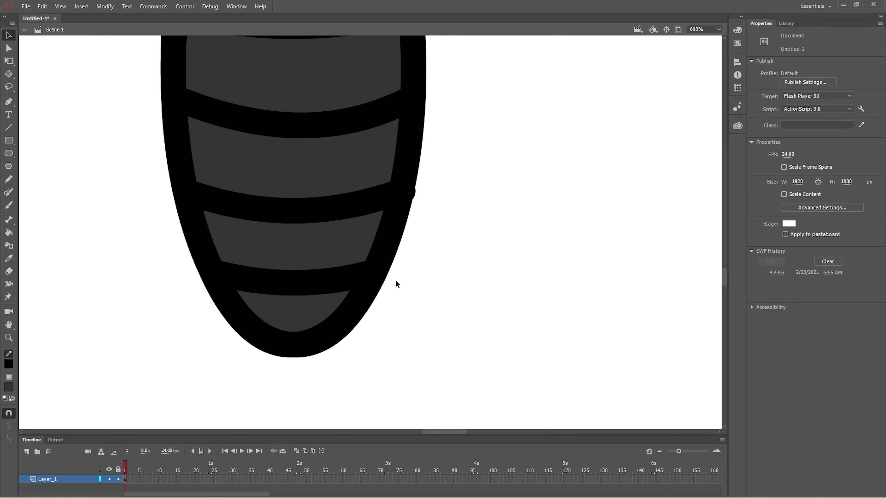
- Move the head and thorax together down onto the upper end of the abdomen, aligned with its centre
{"action": "left_click", "coordinate": [719, 29]}
{"action": "left_click", "coordinate": [711, 93]}
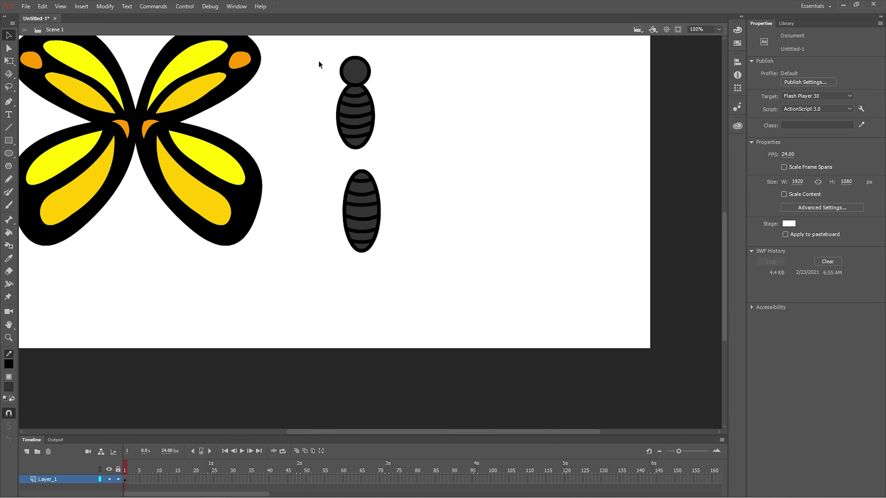
{"action": "left_click_drag", "start_coordinate": [320, 64], "coordinate": [422, 160]}
{"action": "key", "text": "shift+Down"}
{"action": "key", "text": "shift+Down"}
{"action": "key", "text": "shift+Down"}
{"action": "key", "text": "shift+Down"}
{"action": "key", "text": "shift+Down"}
{"action": "key", "text": "shift+Down"}
{"action": "key", "text": "shift+Down"}
{"action": "key", "text": "shift+Down"}
{"action": "key", "text": "shift+Right"}
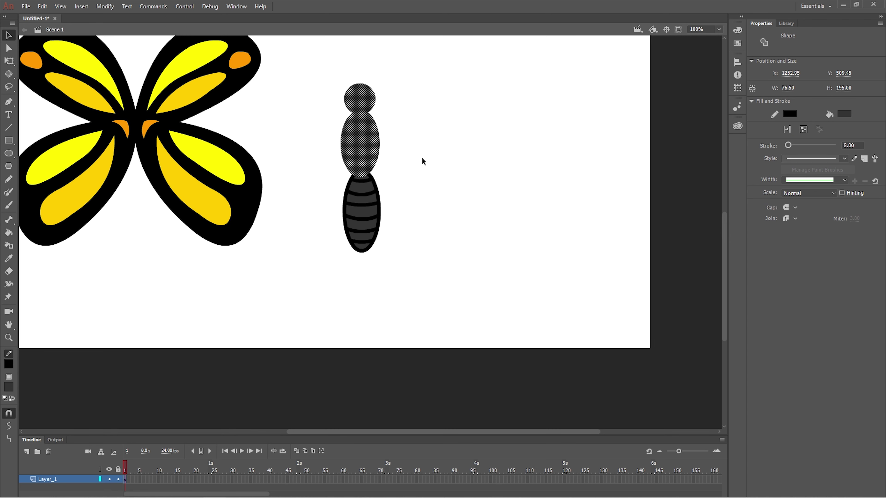
{"action": "key", "text": "shift+Down"}
{"action": "key", "text": "shift+Right"}
{"action": "key", "text": "shift+Left"}
{"action": "key", "text": "shift+Down"}
{"action": "key", "text": "Right"}
{"action": "key", "text": "Right"}
{"action": "key", "text": "Right"}
{"action": "left_click", "coordinate": [422, 161]}
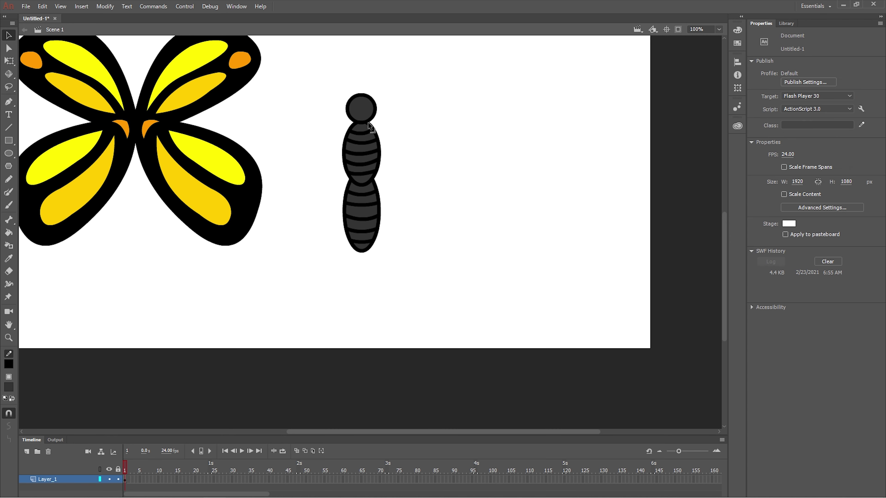
- Draw a small circular eye about 18 px wide and place it on the left edge of the head
{"action": "left_click_drag", "start_coordinate": [314, 77], "coordinate": [440, 304]}
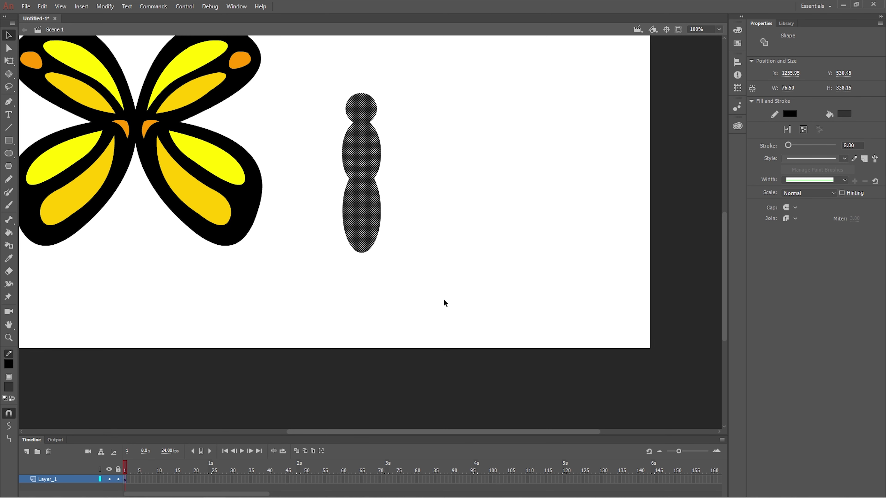
{"action": "left_click", "coordinate": [429, 292]}
{"action": "scroll", "coordinate": [410, 248], "scroll_direction": "up", "scroll_amount": 3}
{"action": "left_click", "coordinate": [11, 152]}
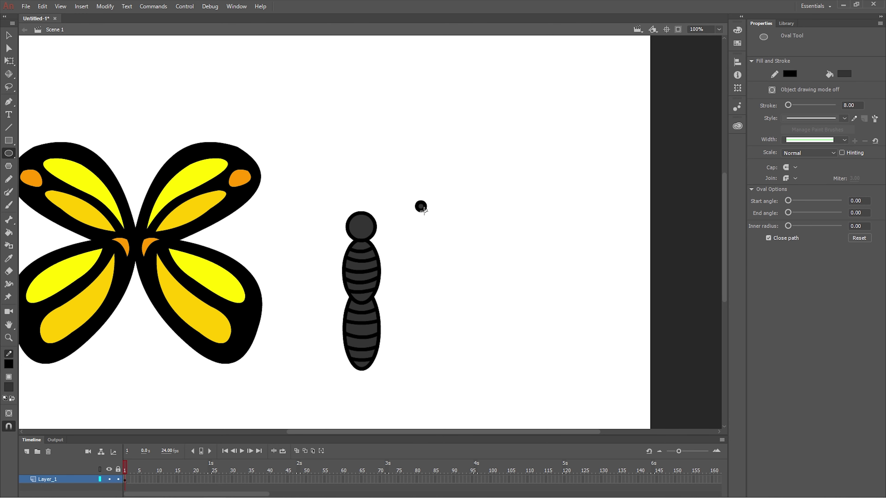
{"action": "key", "text": "v"}
{"action": "left_click_drag", "start_coordinate": [403, 183], "coordinate": [455, 234]}
{"action": "left_click_drag", "start_coordinate": [423, 208], "coordinate": [348, 222]}
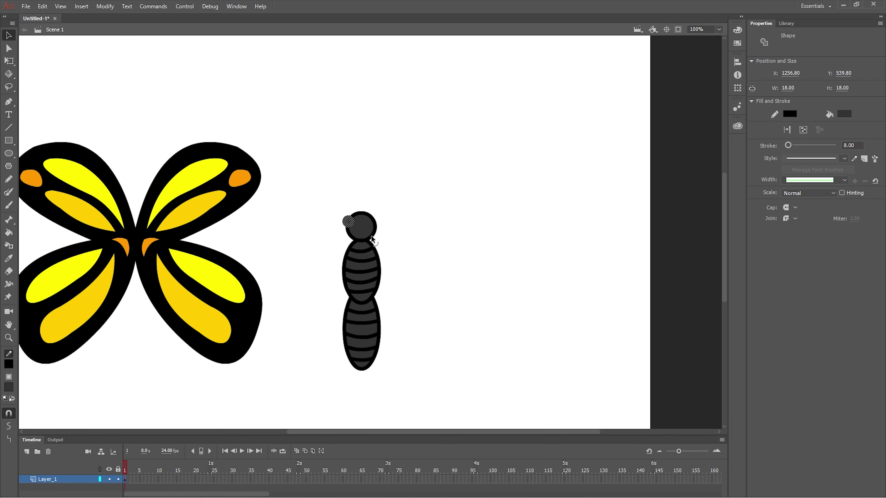
- Copy the eye, paste it in place and shift the copy to the right edge of the head
{"action": "right_click", "coordinate": [349, 231]}
{"action": "key", "text": "Escape"}
{"action": "left_click", "coordinate": [105, 6]}
{"action": "mouse_move", "coordinate": [47, 6]}
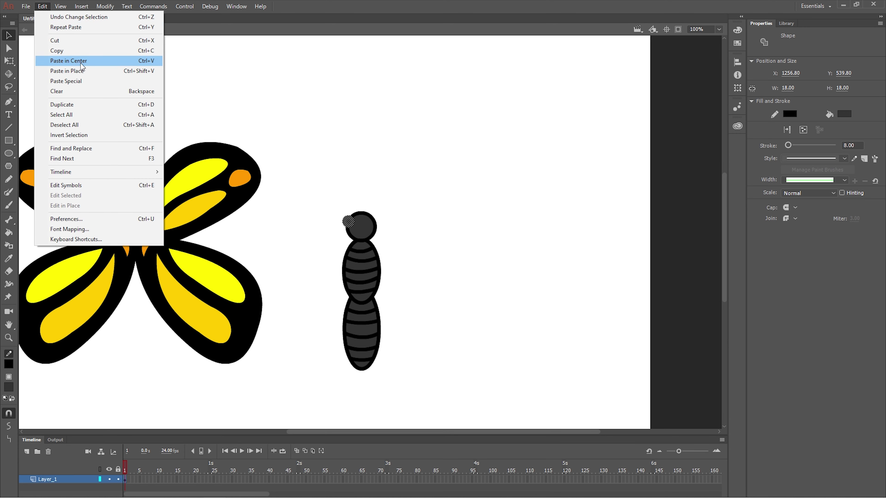
{"action": "left_click", "coordinate": [80, 71]}
{"action": "key", "text": "shift+Right"}
{"action": "key", "text": "shift+Right"}
{"action": "key", "text": "shift+Right"}
{"action": "key", "text": "shift+Right"}
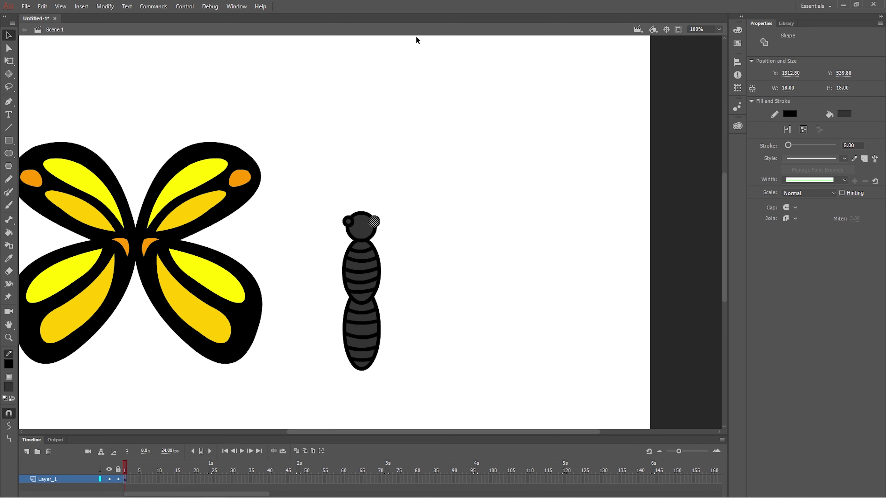
{"action": "left_click", "coordinate": [439, 215]}
- Draw two antennae rising from the top of the head with the Line tool, with their tips curved outward
{"action": "key", "text": "n"}
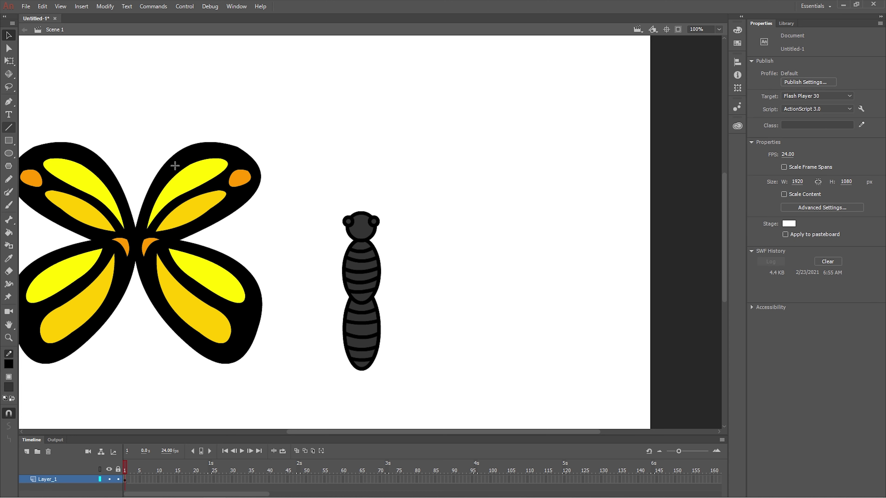
{"action": "mouse_move", "coordinate": [366, 212]}
{"action": "left_mouse_down"}
{"action": "mouse_move", "coordinate": [381, 180]}
{"action": "mouse_move", "coordinate": [379, 187]}
{"action": "mouse_move", "coordinate": [347, 184]}
{"action": "mouse_move", "coordinate": [358, 190]}
{"action": "left_mouse_up"}
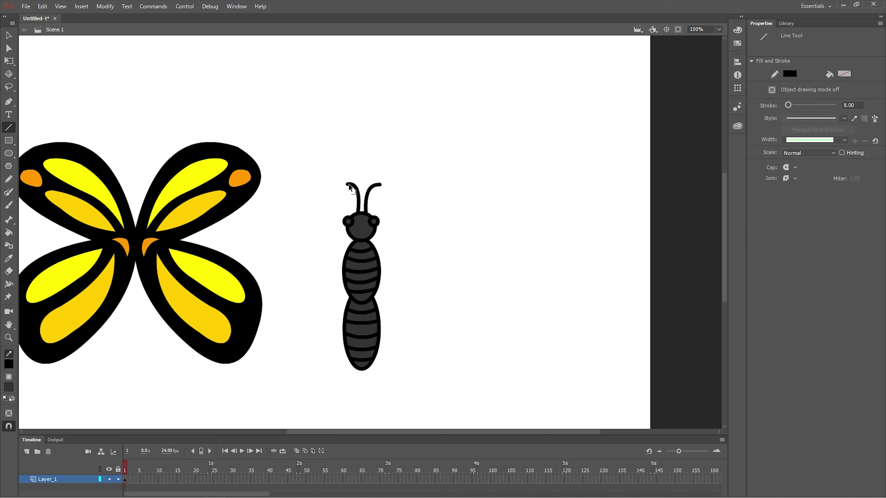
{"action": "left_click", "coordinate": [350, 186], "text": "ctrl"}
- Group the complete body, including head, eyes, antennae, thorax and abdomen
{"action": "left_click", "coordinate": [9, 36]}
{"action": "left_click_drag", "start_coordinate": [472, 404], "coordinate": [314, 154]}
{"action": "left_click", "coordinate": [105, 6]}
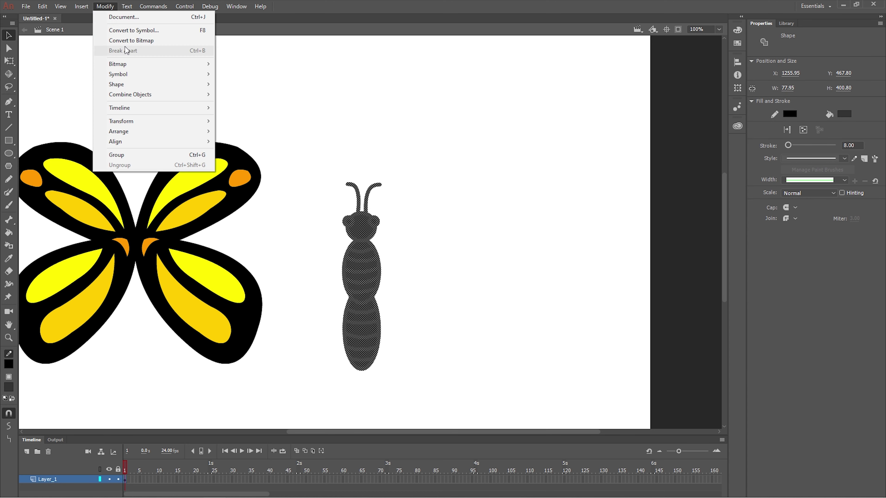
{"action": "left_click", "coordinate": [148, 157]}
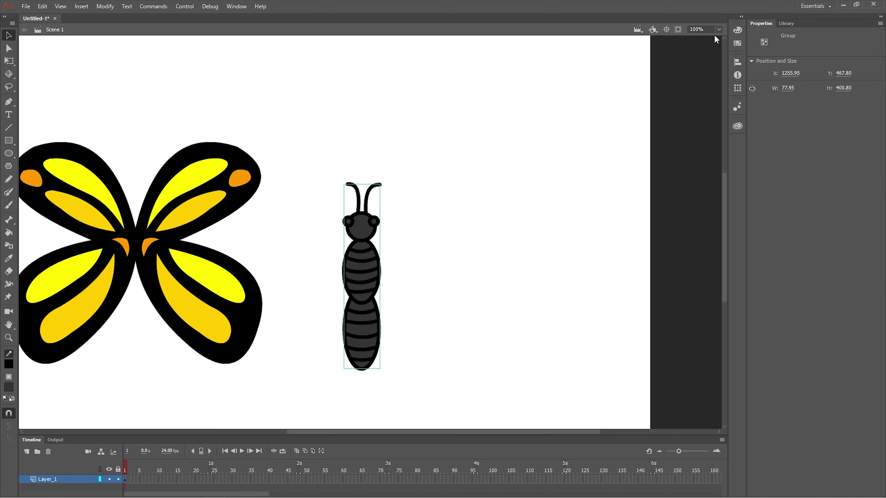
{"action": "left_click", "coordinate": [382, 384]}
- Move the body group onto the middle of the butterfly wings and send it to the back
{"action": "left_click_drag", "start_coordinate": [357, 432], "coordinate": [314, 432]}
{"action": "left_click_drag", "start_coordinate": [424, 148], "coordinate": [511, 389]}
{"action": "left_click_drag", "start_coordinate": [458, 276], "coordinate": [175, 230]}
{"action": "right_click", "coordinate": [231, 290]}
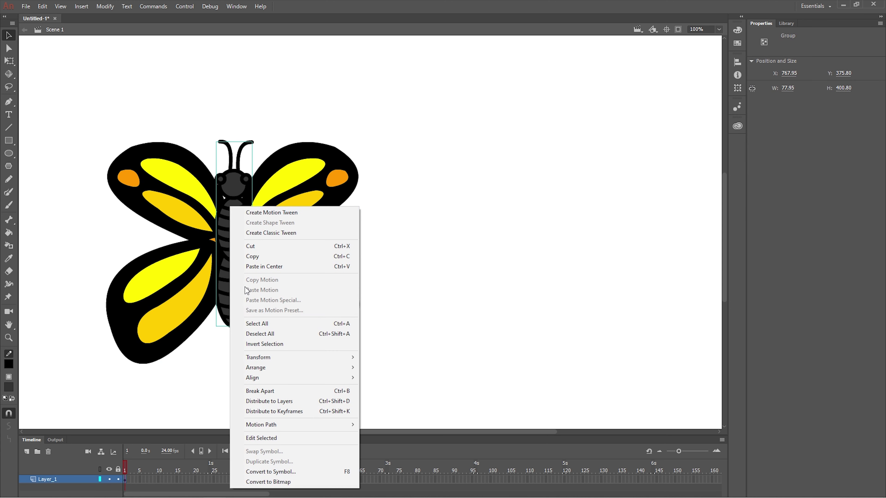
{"action": "mouse_move", "coordinate": [349, 368]}
{"action": "left_click", "coordinate": [408, 399]}
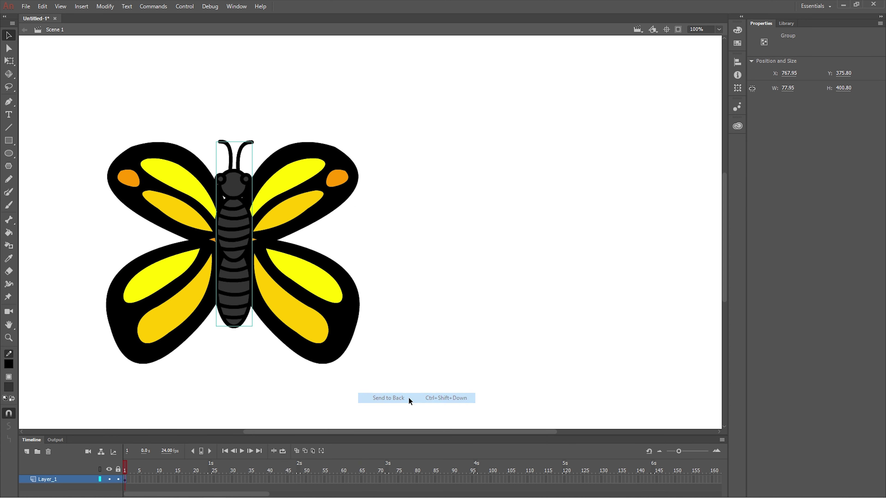
- Lower the body slightly between the wings and test the movie to preview the butterfly with its body
{"action": "left_click_drag", "start_coordinate": [235, 179], "coordinate": [236, 189]}
{"action": "left_click", "coordinate": [432, 240]}
{"action": "key", "text": "ctrl+Return"}
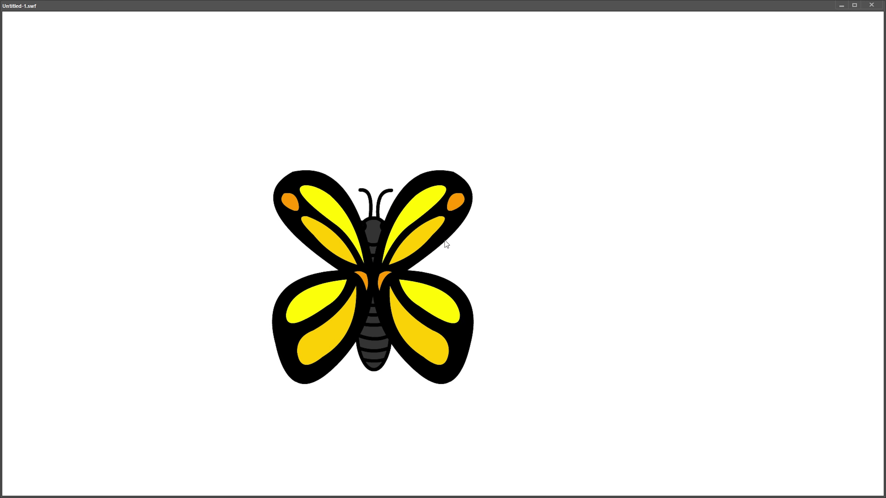
{"action": "left_click", "coordinate": [877, 6]}
- Rotate the whole butterfly, wings and body together, 45° counter-clockwise
{"action": "left_click_drag", "start_coordinate": [259, 432], "coordinate": [209, 430]}
{"action": "left_click_drag", "start_coordinate": [161, 100], "coordinate": [617, 421]}
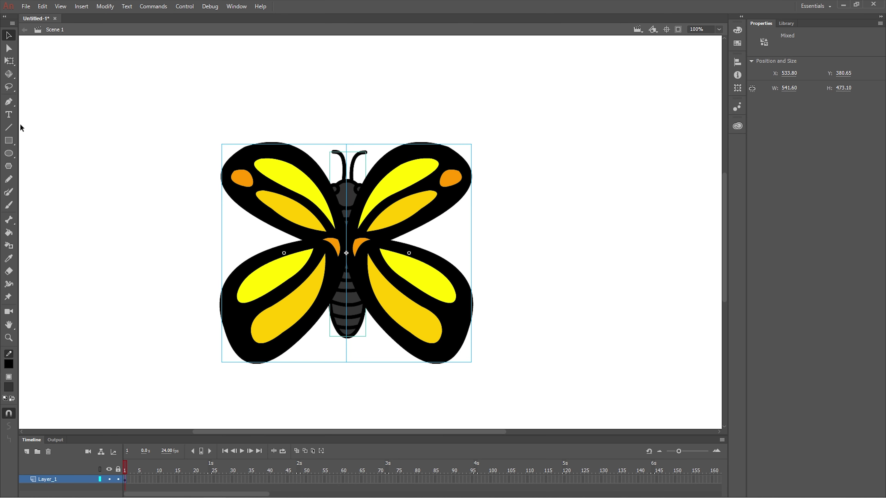
{"action": "key", "text": "q"}
{"action": "left_click_drag", "start_coordinate": [483, 142], "coordinate": [406, 89]}
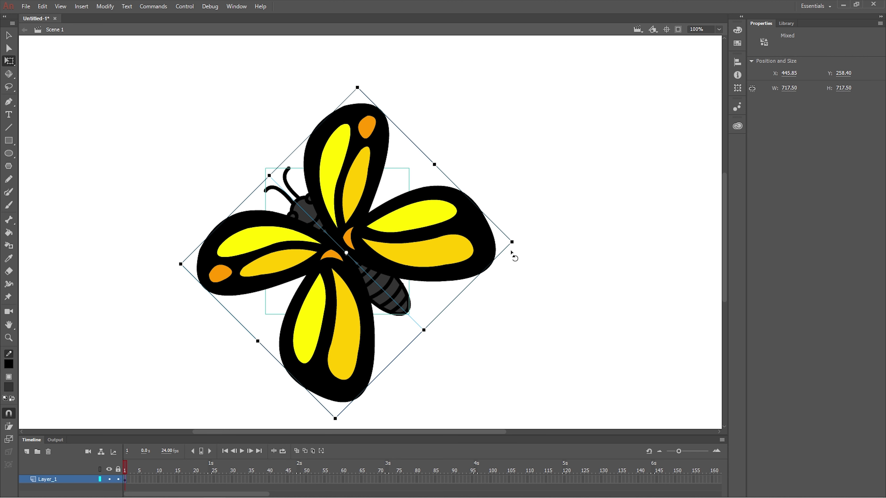
- Scale the body group down to about 265 by 269 px and preview the rotated butterfly by testing the movie
{"action": "left_click", "coordinate": [495, 293]}
{"action": "left_click", "coordinate": [397, 300]}
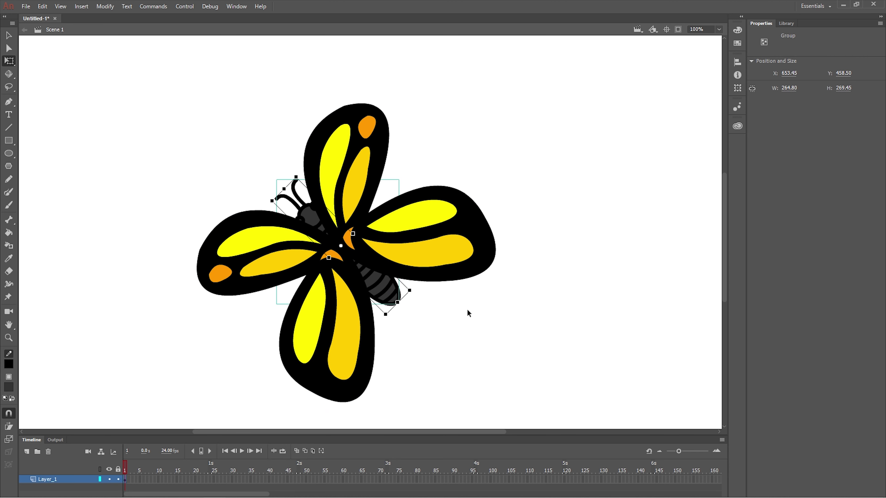
{"action": "key", "text": "ctrl+Return"}
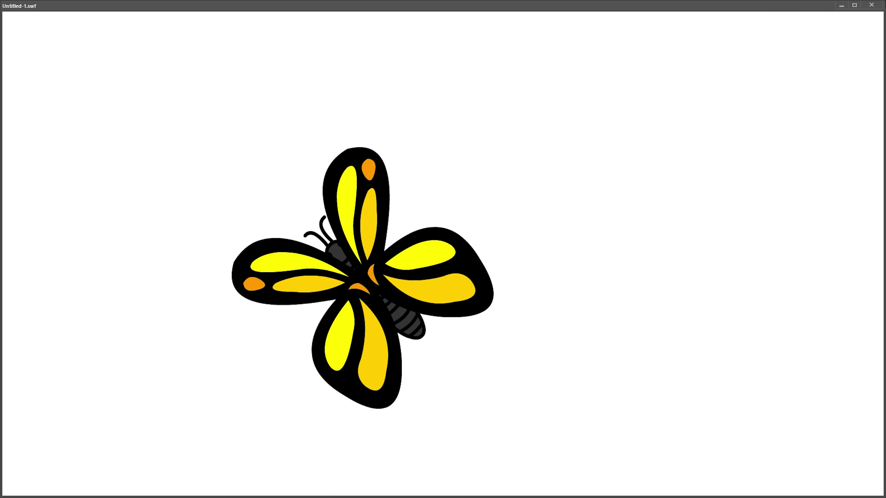
{"action": "left_click", "coordinate": [872, 5]}
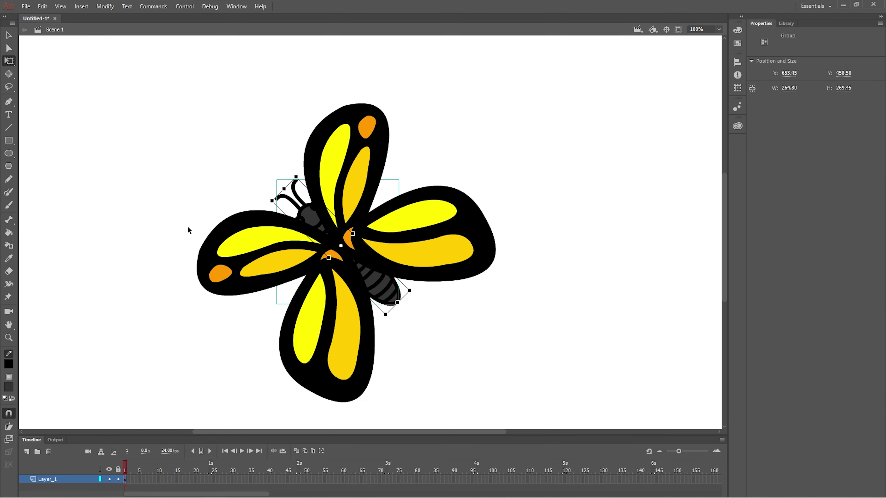
- Scale the whole butterfly down to about 365 px wide and high and move it to the right part of the stage
{"action": "key", "text": "q"}
{"action": "left_click_drag", "start_coordinate": [181, 85], "coordinate": [261, 166]}
{"action": "key", "text": "v"}
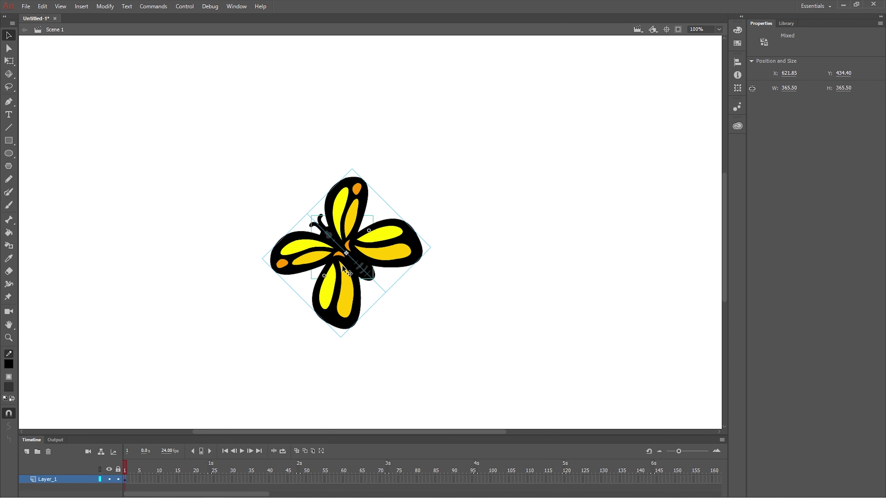
{"action": "left_click_drag", "start_coordinate": [342, 268], "coordinate": [545, 297]}
- Select all the butterfly's wings and body parts and combine them into a single group
{"action": "left_click", "coordinate": [370, 396]}
{"action": "left_click", "coordinate": [547, 295]}
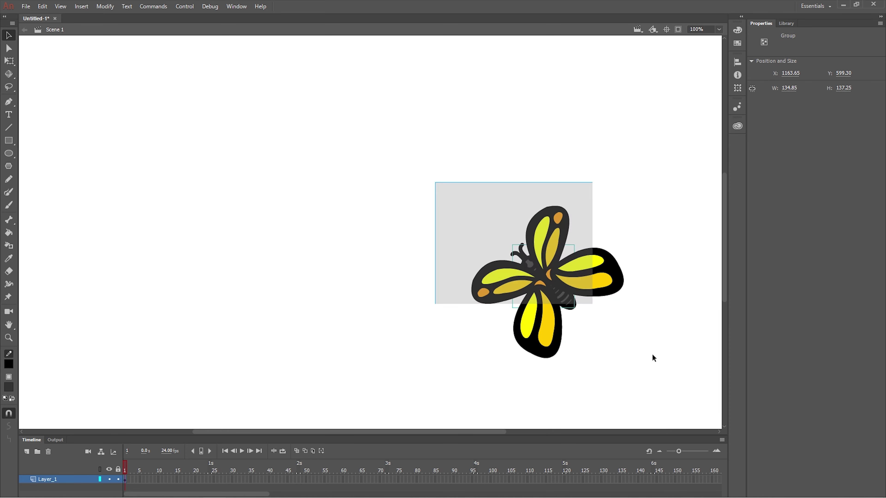
{"action": "key", "text": "ctrl+a"}
{"action": "left_click", "coordinate": [105, 6]}
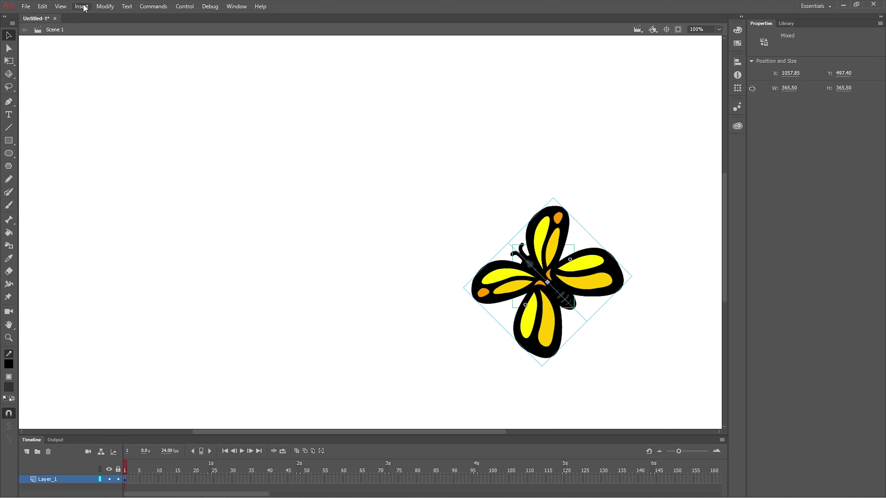
{"action": "right_click", "coordinate": [512, 293]}
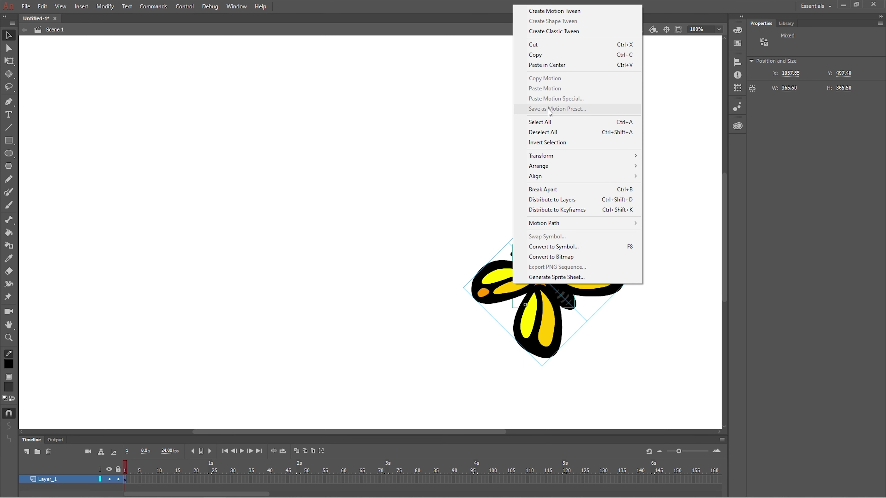
{"action": "left_click", "coordinate": [112, 7]}
{"action": "left_click", "coordinate": [108, 156]}
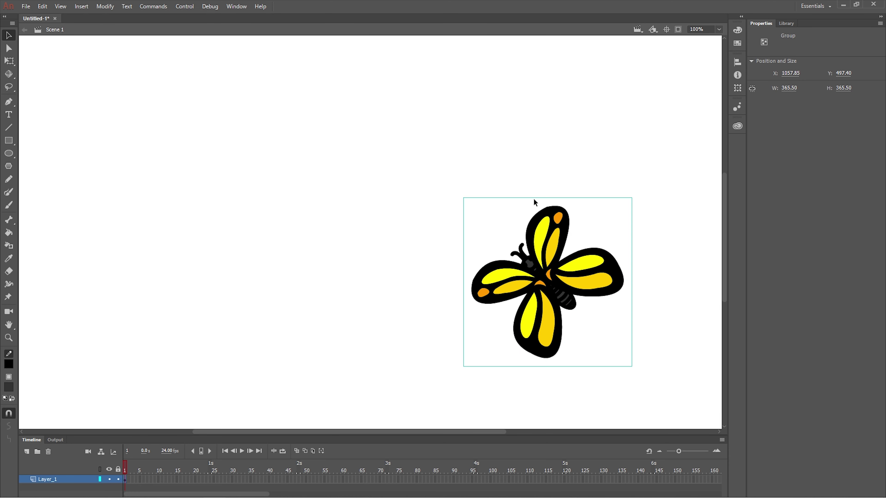
- Add a classic motion guide layer above Layer_1
{"action": "right_click", "coordinate": [77, 483]}
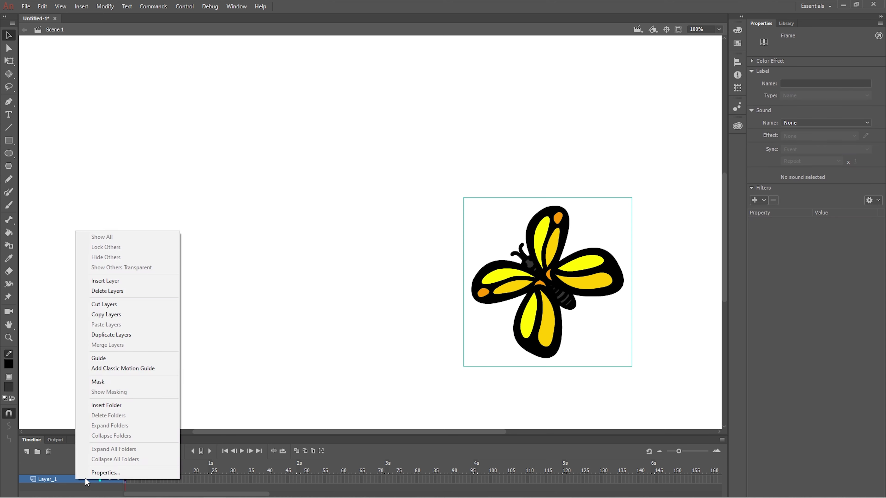
{"action": "left_click", "coordinate": [120, 369]}
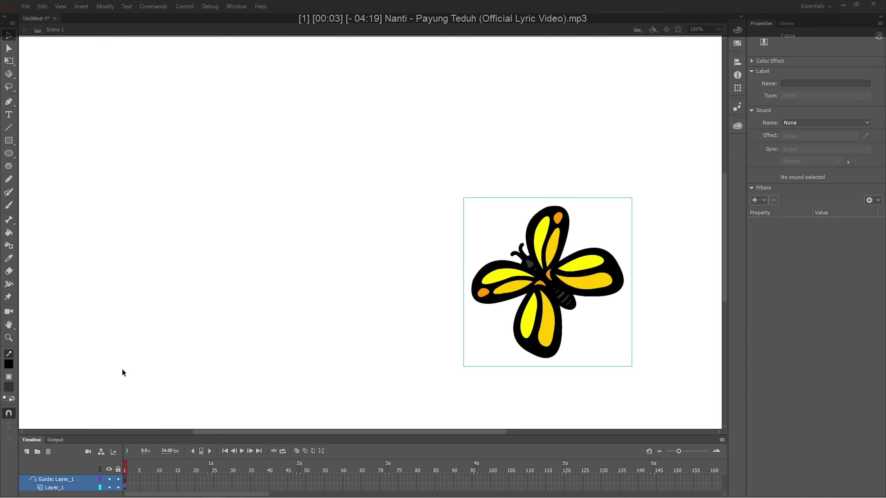
{"action": "right_click", "coordinate": [383, 490]}
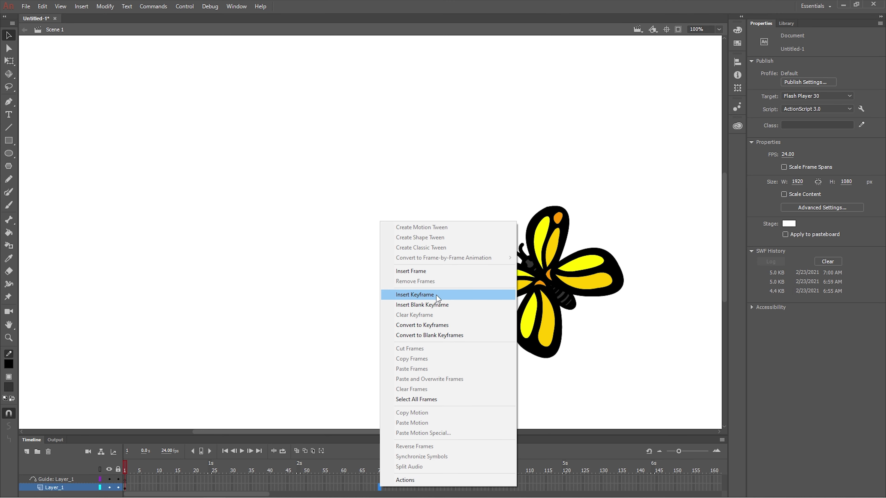
{"action": "left_click", "coordinate": [436, 295]}
{"action": "right_click", "coordinate": [378, 488]}
{"action": "left_click", "coordinate": [380, 490]}
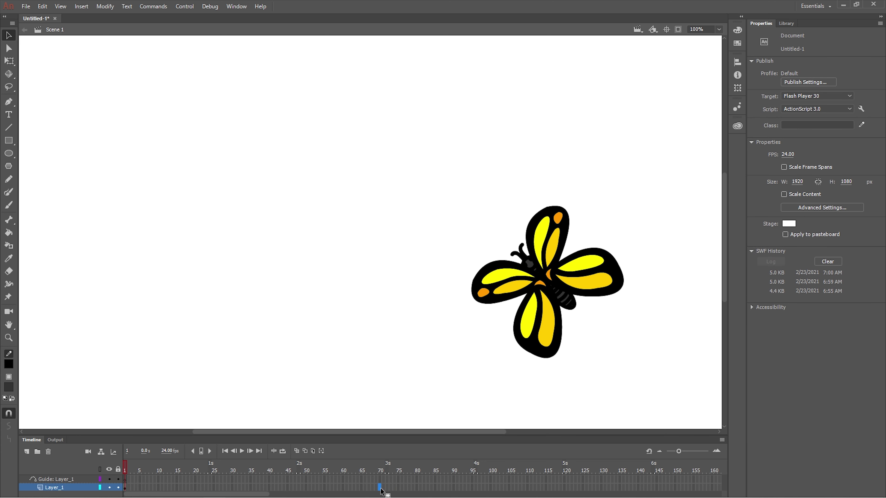
{"action": "right_click", "coordinate": [380, 490]}
- Create a classic tween from frame 1 of Layer_1 and insert its end keyframe at frame 100
{"action": "right_click", "coordinate": [125, 491]}
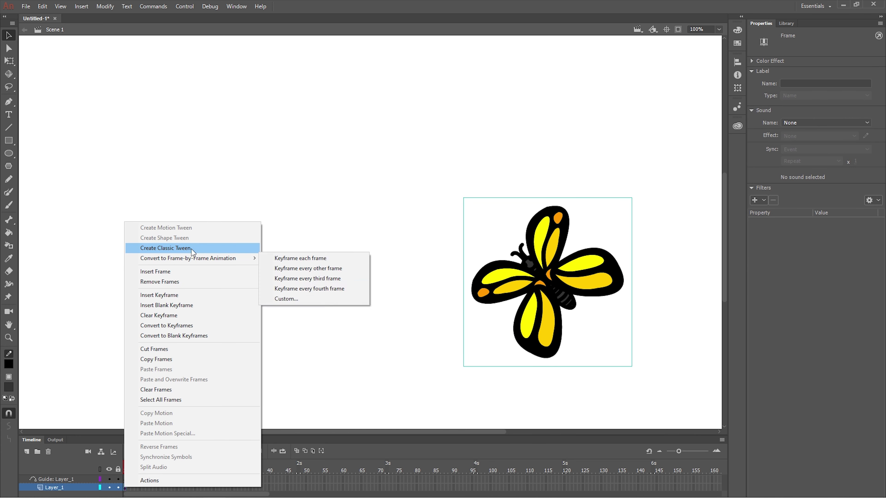
{"action": "left_click", "coordinate": [181, 247]}
{"action": "left_click", "coordinate": [485, 272]}
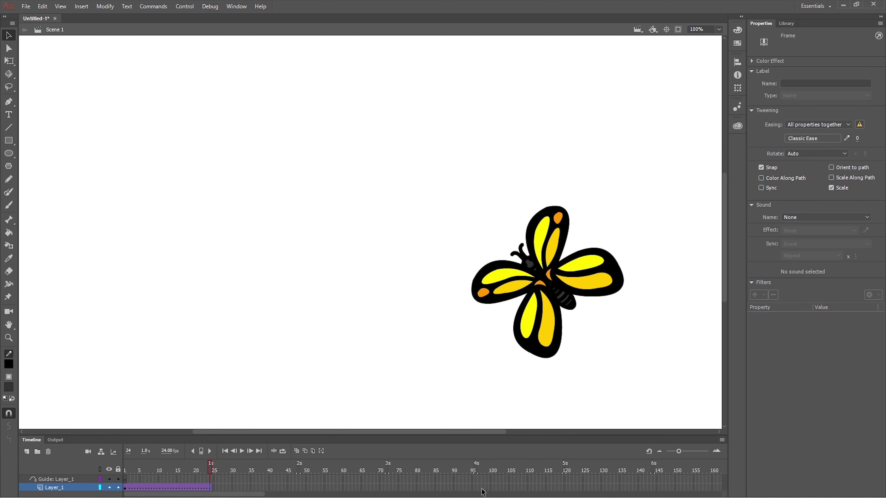
{"action": "left_click", "coordinate": [490, 488]}
{"action": "right_click", "coordinate": [490, 487]}
{"action": "left_click", "coordinate": [535, 295]}
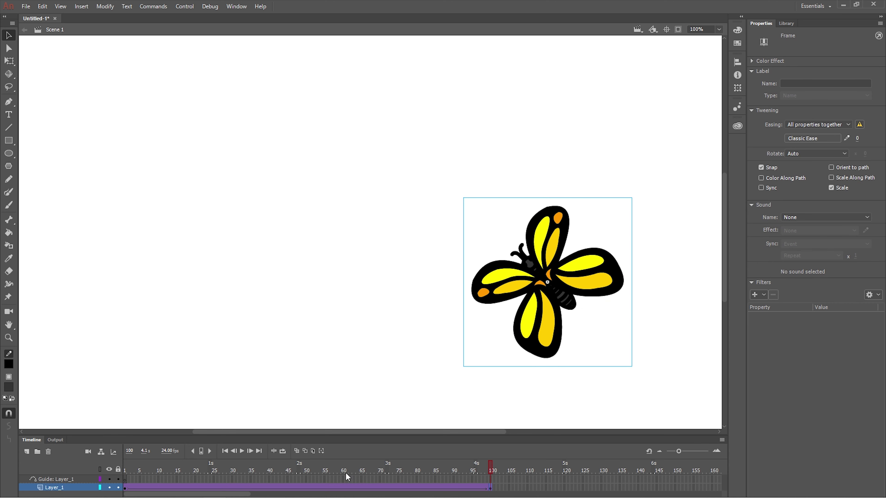
- Draw a wavy, almost closed flight path around the stage on the guide layer with the Pencil tool, starting and ending at the butterfly
{"action": "left_click", "coordinate": [125, 480]}
{"action": "left_click", "coordinate": [9, 179]}
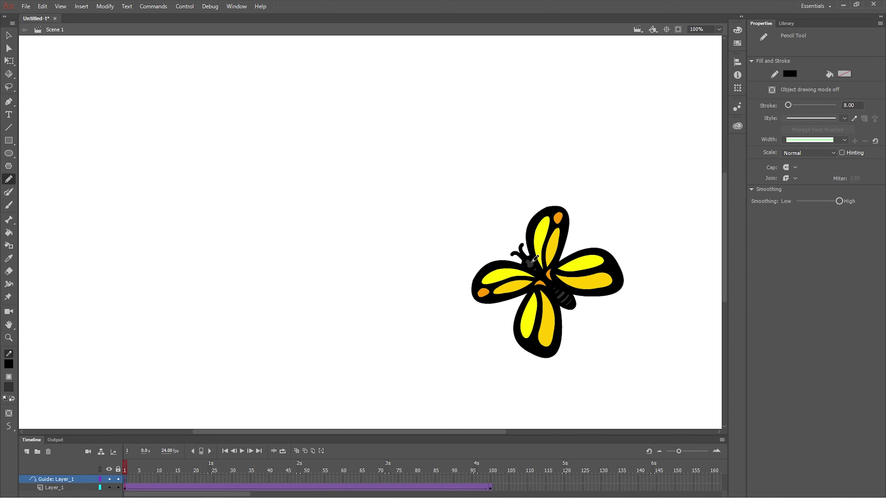
{"action": "mouse_move", "coordinate": [544, 268]}
{"action": "left_mouse_down"}
{"action": "mouse_move", "coordinate": [445, 89]}
{"action": "mouse_move", "coordinate": [231, 108]}
{"action": "mouse_move", "coordinate": [152, 243]}
{"action": "mouse_move", "coordinate": [312, 350]}
{"action": "mouse_move", "coordinate": [597, 332]}
{"action": "left_mouse_up"}
{"action": "left_click_drag", "start_coordinate": [558, 291], "coordinate": [559, 292]}
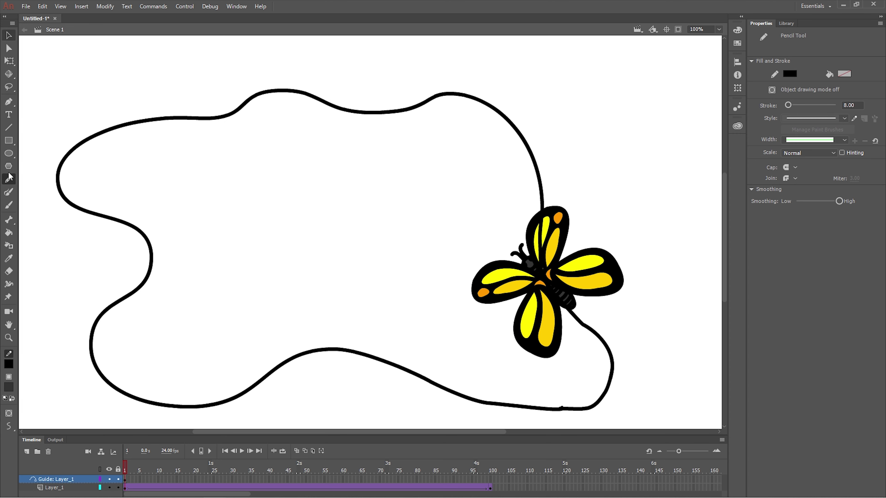
{"action": "key", "text": "v"}
- Extend the guide layer with the drawn path to frame 100
{"action": "right_click", "coordinate": [126, 480]}
{"action": "right_click", "coordinate": [490, 480]}
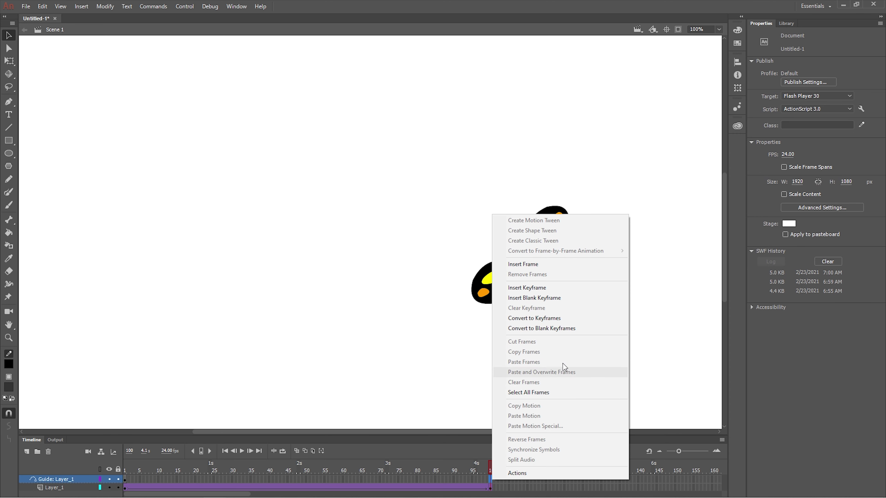
{"action": "left_click", "coordinate": [555, 264]}
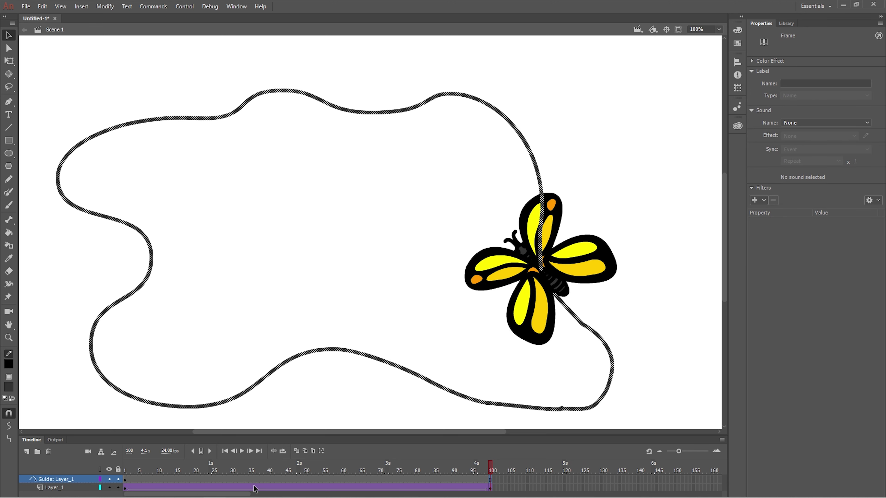
- Move the frame 100 butterfly onto the lower end of the flight path and scrub through the tween to check its motion
{"action": "left_click", "coordinate": [126, 490]}
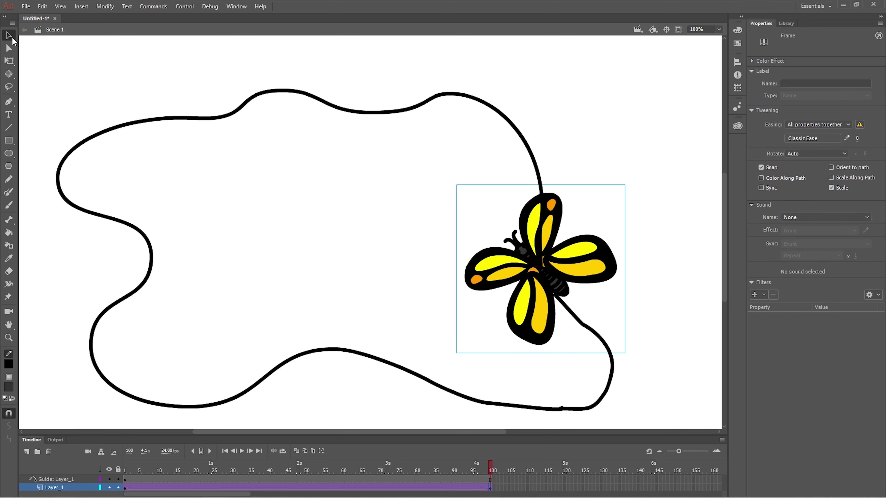
{"action": "left_click_drag", "start_coordinate": [529, 280], "coordinate": [553, 314]}
{"action": "left_click_drag", "start_coordinate": [126, 476], "coordinate": [507, 482]}
- Turn on Orient to path for the butterfly's classic tween, scrub to frame 100, and test the movie
{"action": "left_click", "coordinate": [273, 487]}
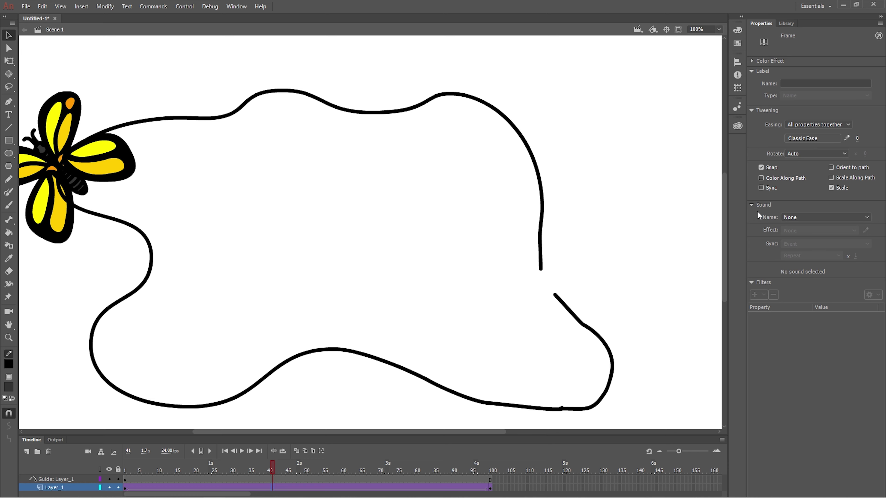
{"action": "left_click", "coordinate": [831, 168]}
{"action": "left_click_drag", "start_coordinate": [272, 469], "coordinate": [491, 488]}
{"action": "key", "text": "ctrl+Return"}
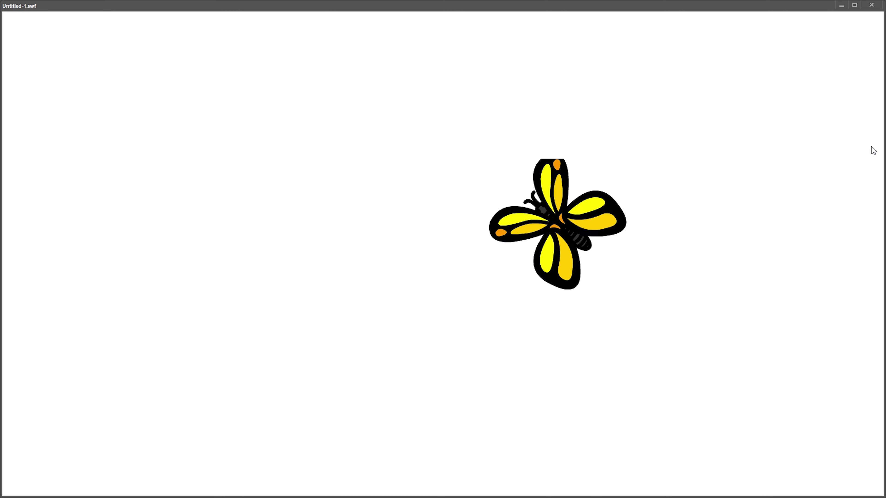
{"action": "left_click", "coordinate": [872, 5]}
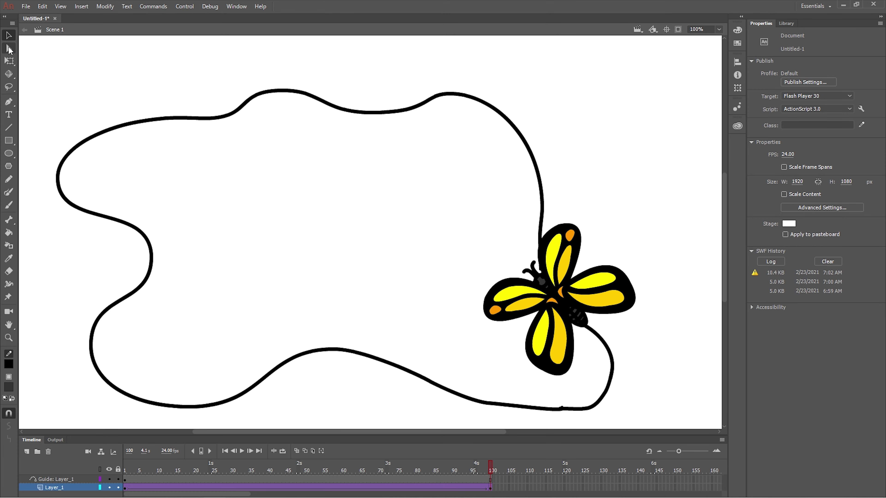
- Copy the butterfly at frame 100 and enlarge the timeline area to make room for more layers
{"action": "left_click", "coordinate": [522, 301]}
{"action": "right_click", "coordinate": [523, 303]}
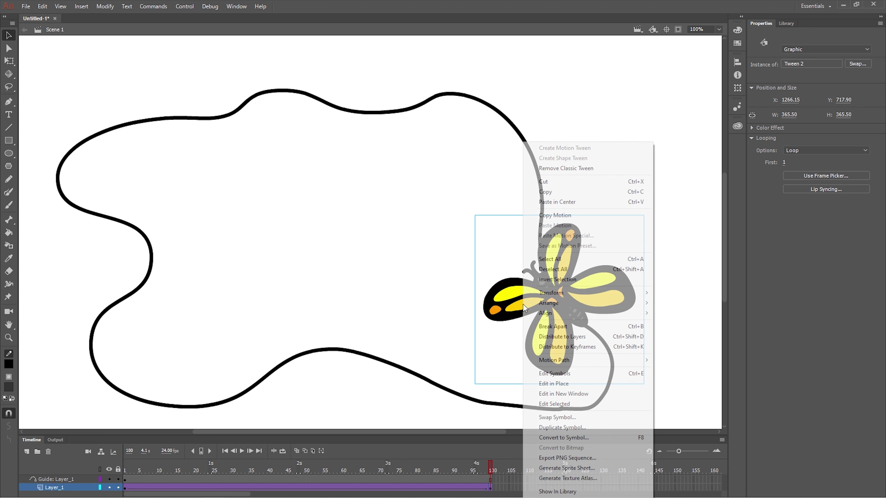
{"action": "left_click", "coordinate": [561, 193]}
{"action": "left_click_drag", "start_coordinate": [80, 436], "coordinate": [119, 418]}
{"action": "left_click", "coordinate": [111, 417]}
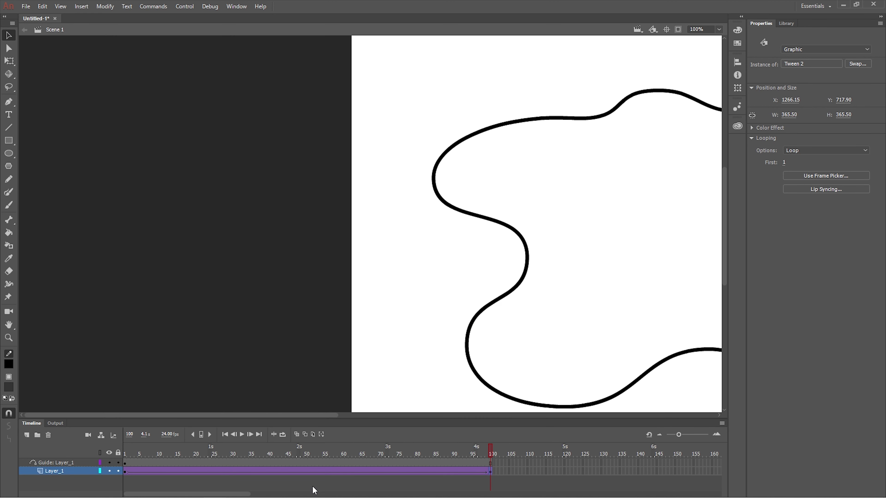
{"action": "mouse_move", "coordinate": [225, 494]}
{"action": "left_mouse_down"}
{"action": "mouse_move", "coordinate": [279, 494]}
{"action": "mouse_move", "coordinate": [224, 494]}
{"action": "left_mouse_up"}
{"action": "left_click_drag", "start_coordinate": [288, 416], "coordinate": [450, 415]}
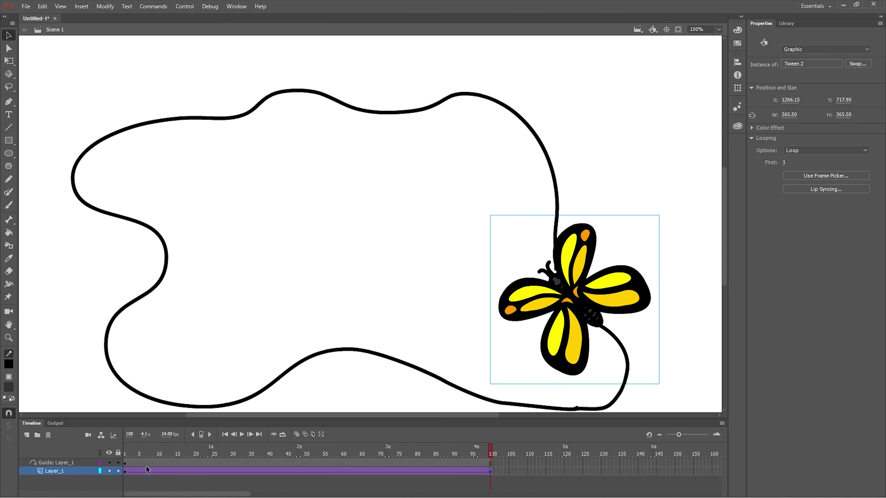
- Add a new layer below Layer_1 and paste the copied butterfly into its frame 1
{"action": "left_click", "coordinate": [28, 436]}
{"action": "left_click_drag", "start_coordinate": [49, 472], "coordinate": [25, 488]}
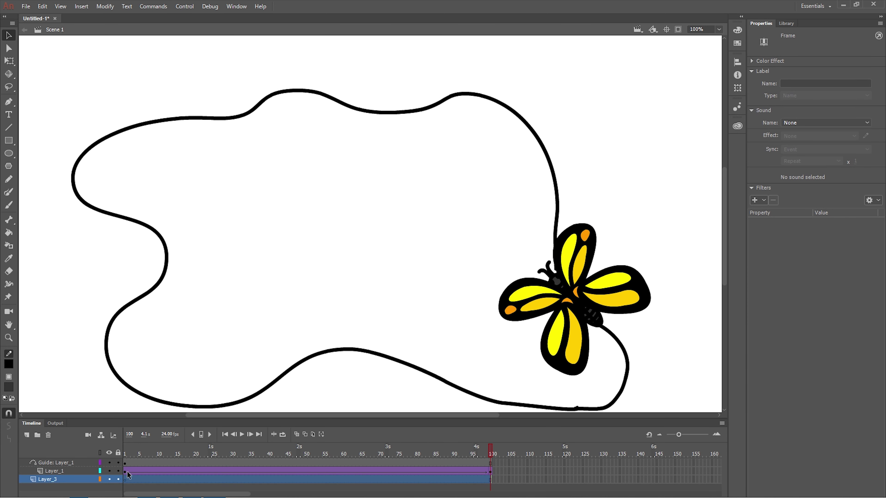
{"action": "left_click", "coordinate": [126, 479]}
{"action": "left_click", "coordinate": [42, 7]}
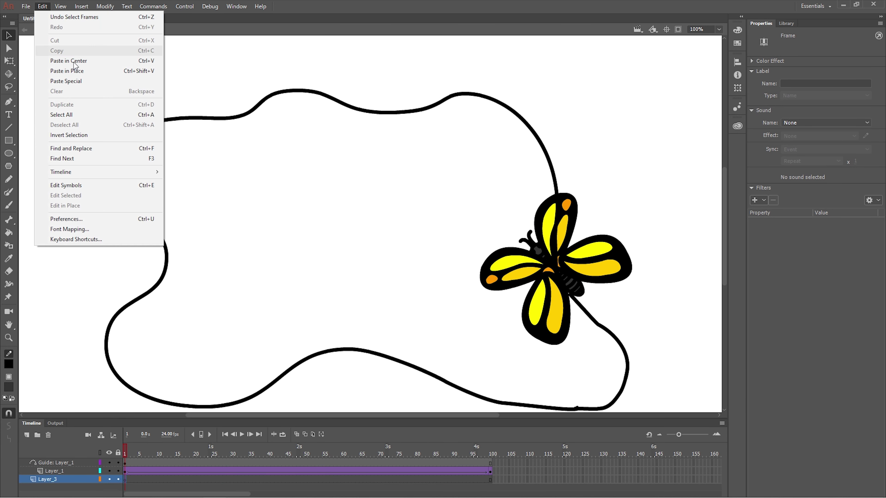
{"action": "left_click", "coordinate": [57, 59]}
- Move the pasted butterfly to the lower middle of the stage and rotate it so its head faces the upper right
{"action": "left_click_drag", "start_coordinate": [372, 224], "coordinate": [317, 306]}
{"action": "key", "text": "q"}
{"action": "left_click_drag", "start_coordinate": [405, 225], "coordinate": [289, 396]}
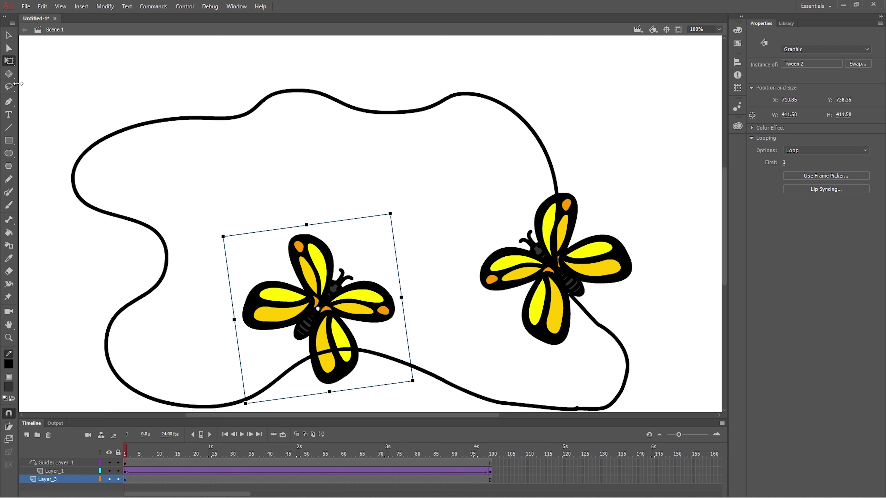
- Select frame 1 of Layer_3 and hide both Layer_1 and its guide layer
{"action": "left_click", "coordinate": [9, 128]}
{"action": "left_click", "coordinate": [125, 479]}
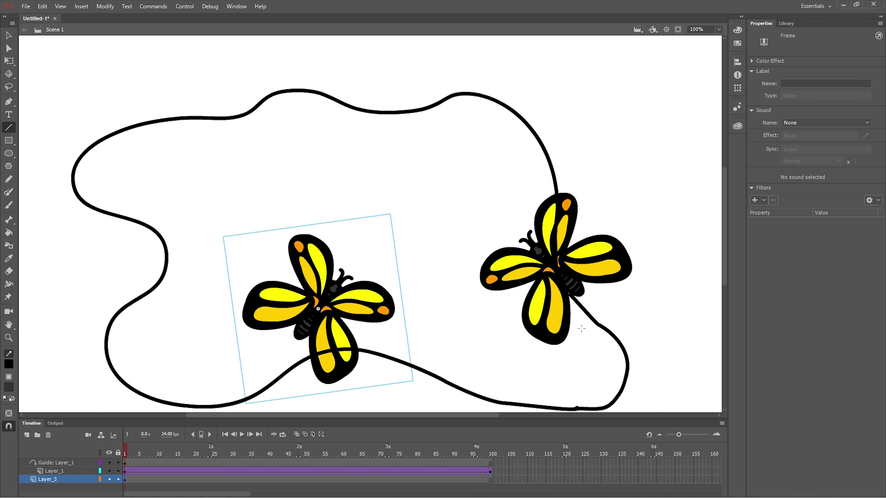
{"action": "left_click", "coordinate": [109, 471]}
{"action": "left_click", "coordinate": [109, 462]}
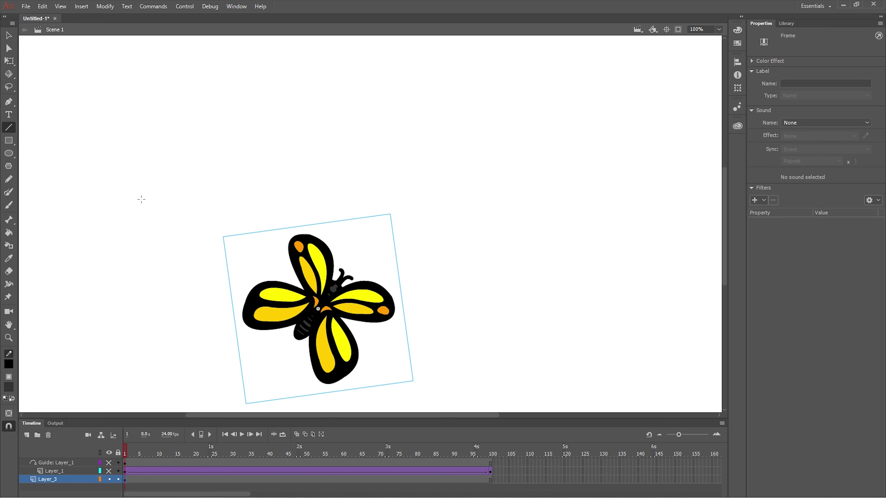
- Draw a small oval flower centre to the upper right of the pasted butterfly and fill it dark red
{"action": "key", "text": "o"}
{"action": "left_click_drag", "start_coordinate": [504, 210], "coordinate": [546, 245]}
{"action": "key", "text": "v"}
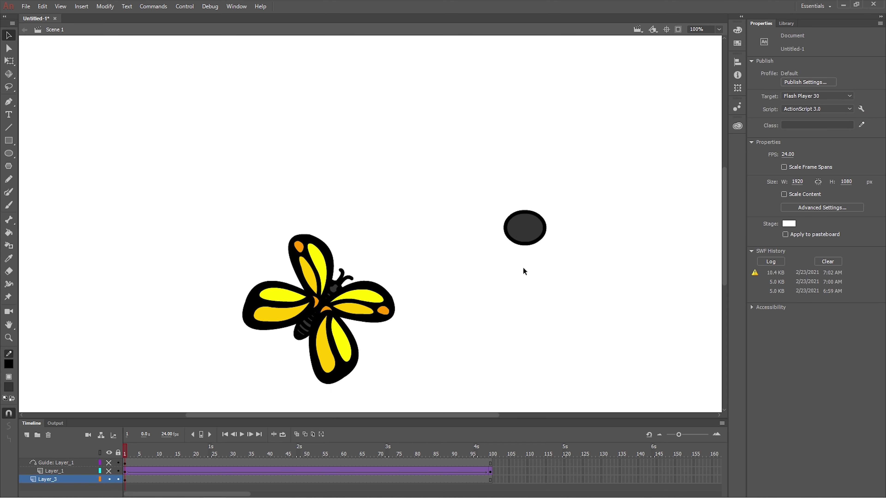
{"action": "left_click", "coordinate": [523, 232]}
{"action": "left_click", "coordinate": [8, 386]}
{"action": "left_click", "coordinate": [98, 338]}
- Draw two long petals with the Line tool, one rising above the flower centre and the other leaning to its upper right
{"action": "left_click", "coordinate": [8, 127]}
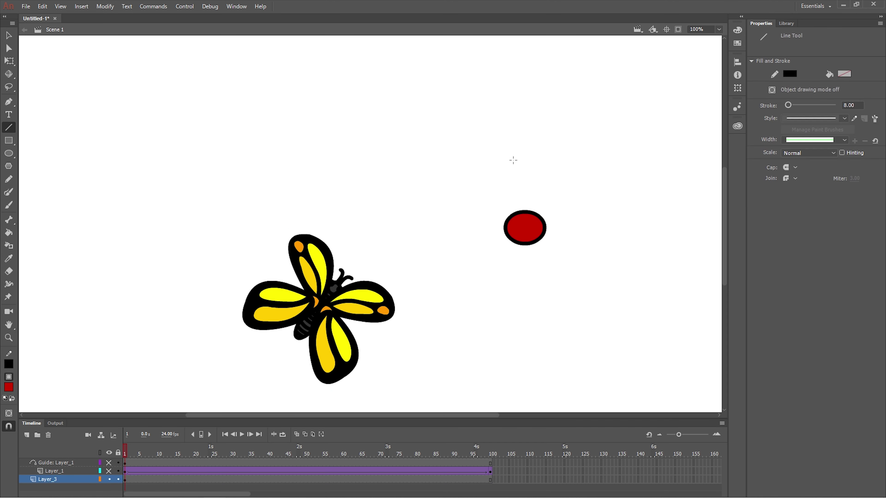
{"action": "left_click_drag", "start_coordinate": [536, 164], "coordinate": [536, 139]}
{"action": "mouse_move", "coordinate": [532, 176]}
{"action": "left_mouse_down"}
{"action": "mouse_move", "coordinate": [574, 155]}
{"action": "mouse_move", "coordinate": [557, 162]}
{"action": "left_mouse_up"}
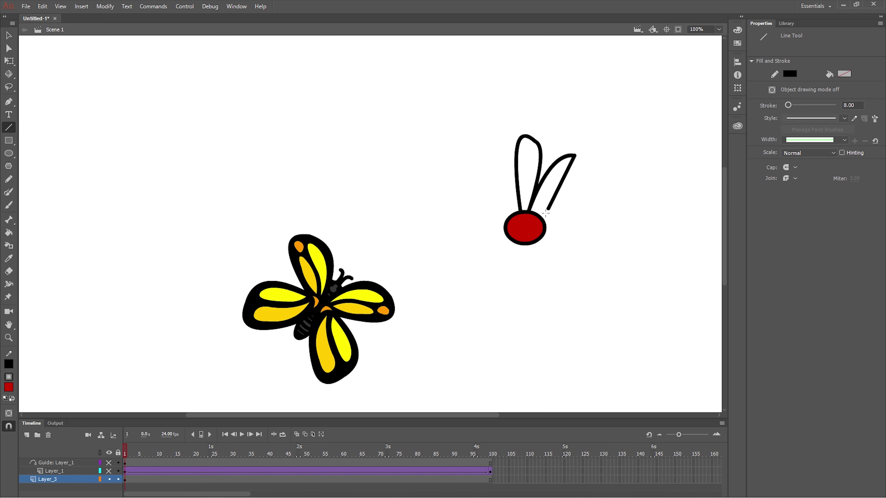
{"action": "left_click_drag", "start_coordinate": [545, 214], "coordinate": [541, 216]}
{"action": "left_click_drag", "start_coordinate": [560, 186], "coordinate": [574, 188]}
- Add three more curved petals around the flower centre's right side, continuing clockwise down to the lower right
{"action": "mouse_move", "coordinate": [542, 215]}
{"action": "left_mouse_down"}
{"action": "mouse_move", "coordinate": [621, 182]}
{"action": "mouse_move", "coordinate": [605, 183]}
{"action": "left_mouse_up"}
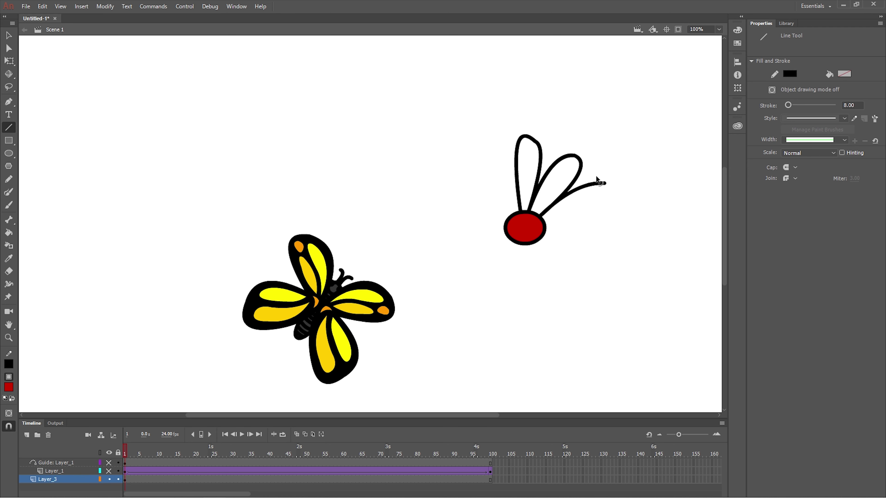
{"action": "mouse_move", "coordinate": [559, 226]}
{"action": "left_mouse_down"}
{"action": "mouse_move", "coordinate": [545, 227]}
{"action": "mouse_move", "coordinate": [605, 209]}
{"action": "mouse_move", "coordinate": [621, 232]}
{"action": "left_mouse_up"}
{"action": "left_click_drag", "start_coordinate": [603, 231], "coordinate": [607, 220]}
{"action": "left_click_drag", "start_coordinate": [557, 240], "coordinate": [537, 249]}
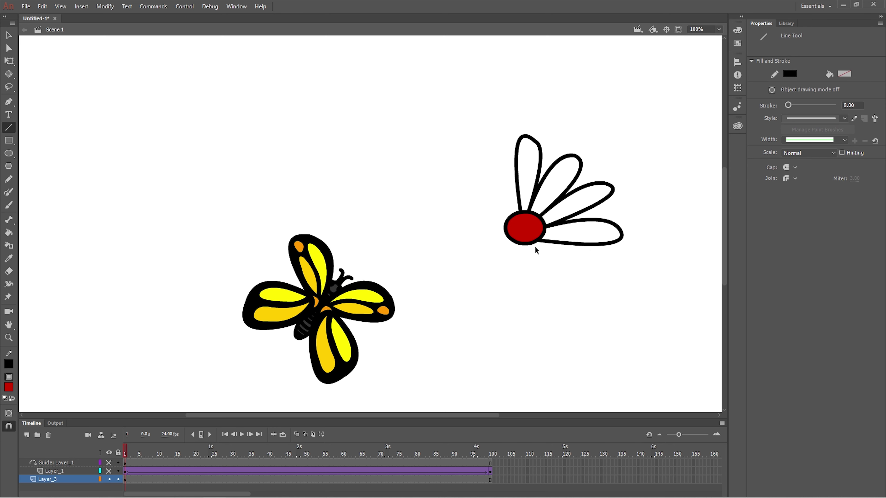
{"action": "left_click_drag", "start_coordinate": [615, 283], "coordinate": [601, 284]}
{"action": "left_click_drag", "start_coordinate": [578, 268], "coordinate": [566, 282]}
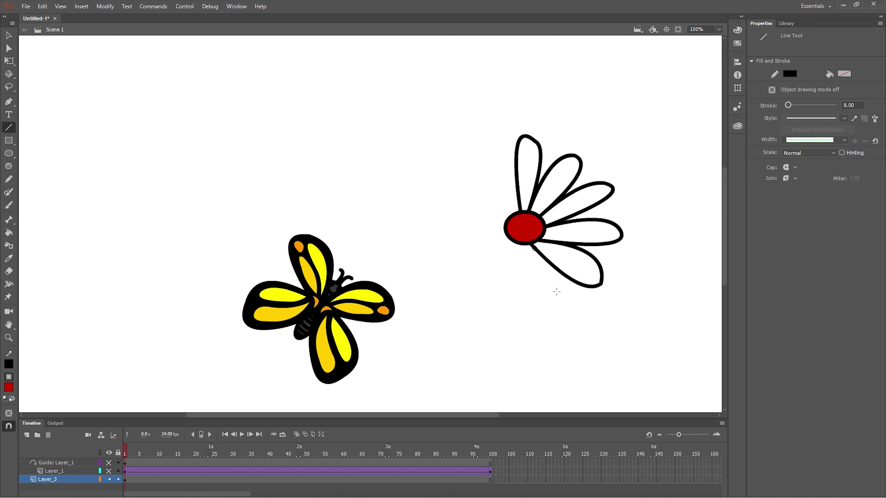
- Draw two curved petals hanging below the flower centre, next to the lower-right petal
{"action": "left_click_drag", "start_coordinate": [534, 248], "coordinate": [548, 309]}
{"action": "left_click_drag", "start_coordinate": [543, 290], "coordinate": [553, 292]}
{"action": "left_click_drag", "start_coordinate": [520, 246], "coordinate": [519, 245]}
{"action": "left_click_drag", "start_coordinate": [542, 282], "coordinate": [528, 293]}
{"action": "mouse_move", "coordinate": [519, 245]}
{"action": "left_mouse_down"}
{"action": "mouse_move", "coordinate": [506, 320]}
{"action": "mouse_move", "coordinate": [522, 313]}
{"action": "left_mouse_up"}
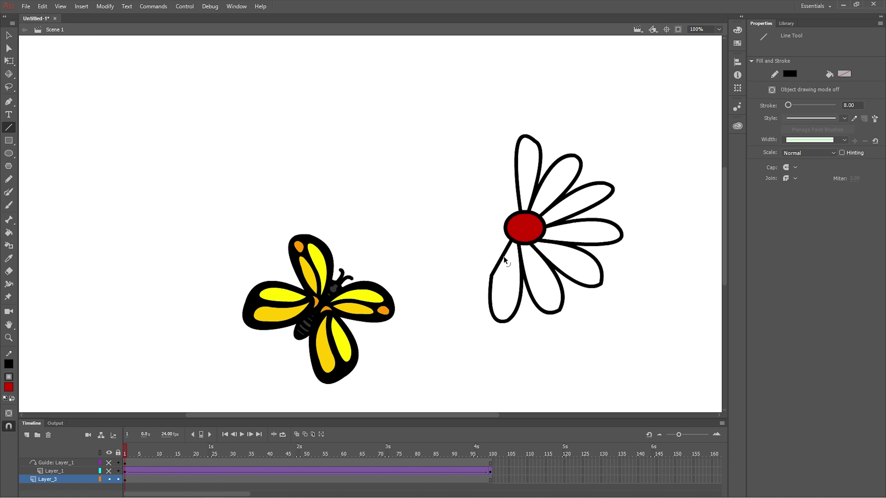
- Add three curved petals around the flower centre's left side, from the lower left up to the upper left, closing the ring
{"action": "left_click_drag", "start_coordinate": [460, 279], "coordinate": [449, 286]}
{"action": "left_click_drag", "start_coordinate": [468, 269], "coordinate": [447, 254]}
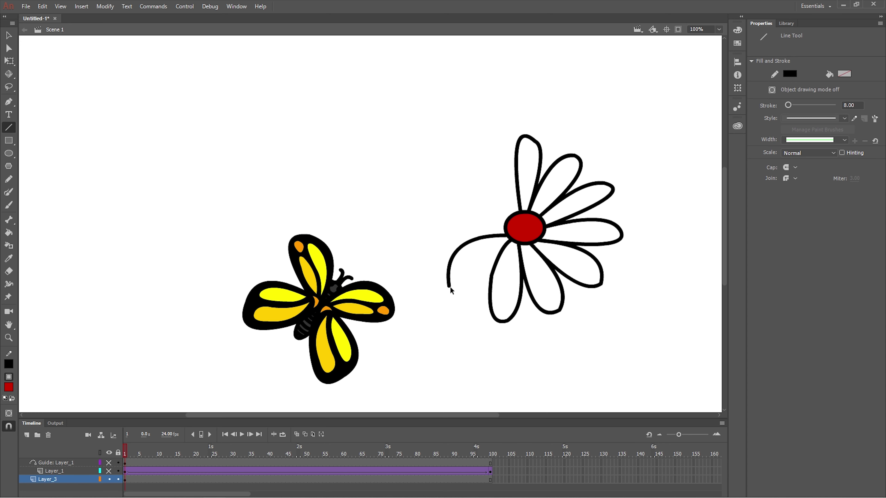
{"action": "mouse_move", "coordinate": [450, 288]}
{"action": "left_mouse_down"}
{"action": "mouse_move", "coordinate": [438, 290]}
{"action": "mouse_move", "coordinate": [456, 292]}
{"action": "left_mouse_up"}
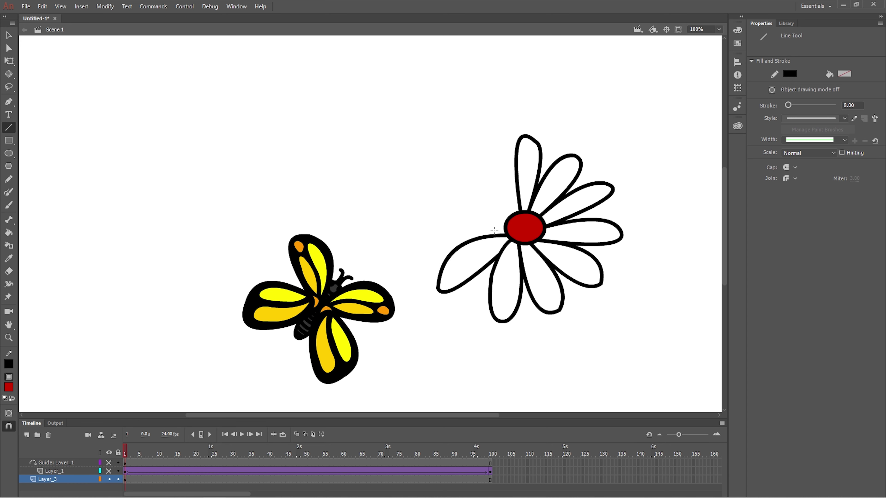
{"action": "mouse_move", "coordinate": [452, 220]}
{"action": "left_mouse_down"}
{"action": "mouse_move", "coordinate": [435, 219]}
{"action": "mouse_move", "coordinate": [459, 200]}
{"action": "mouse_move", "coordinate": [451, 175]}
{"action": "mouse_move", "coordinate": [520, 212]}
{"action": "left_mouse_up"}
{"action": "left_click_drag", "start_coordinate": [490, 185], "coordinate": [504, 168]}
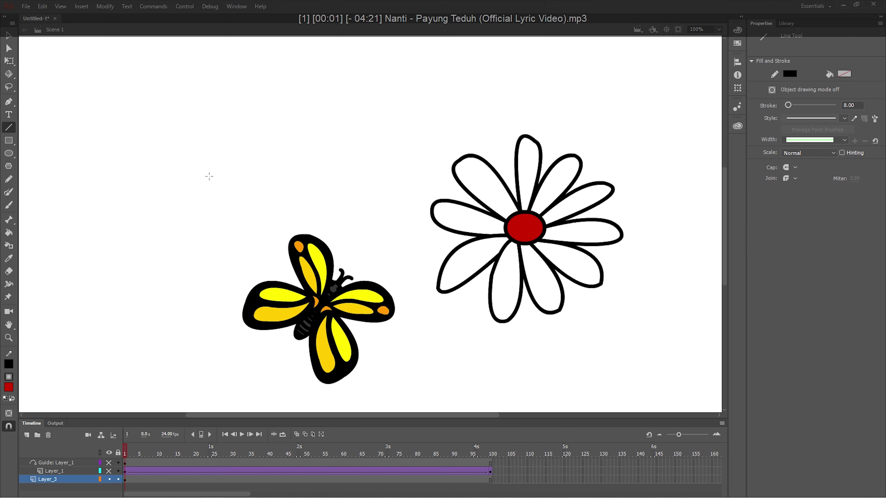
{"action": "left_click", "coordinate": [9, 35]}
{"action": "left_click_drag", "start_coordinate": [384, 121], "coordinate": [633, 330]}
{"action": "left_click", "coordinate": [390, 306], "text": "shift"}
{"action": "right_click", "coordinate": [529, 221]}
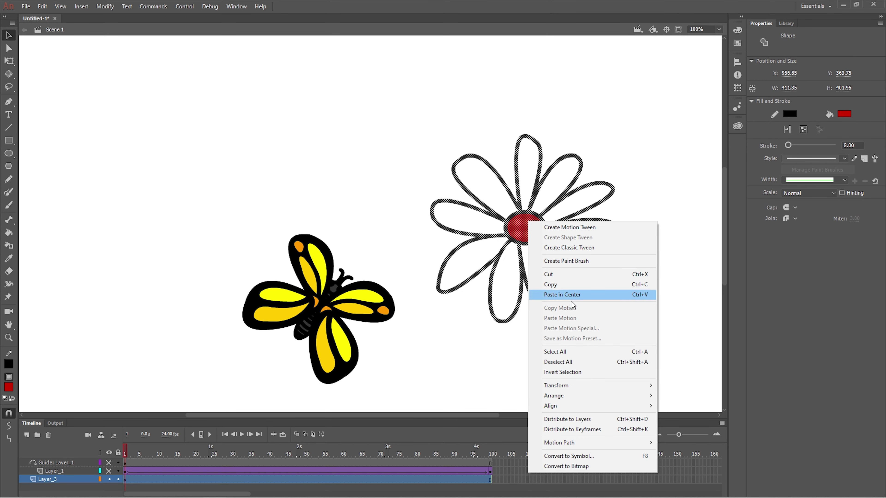
{"action": "left_click", "coordinate": [105, 6]}
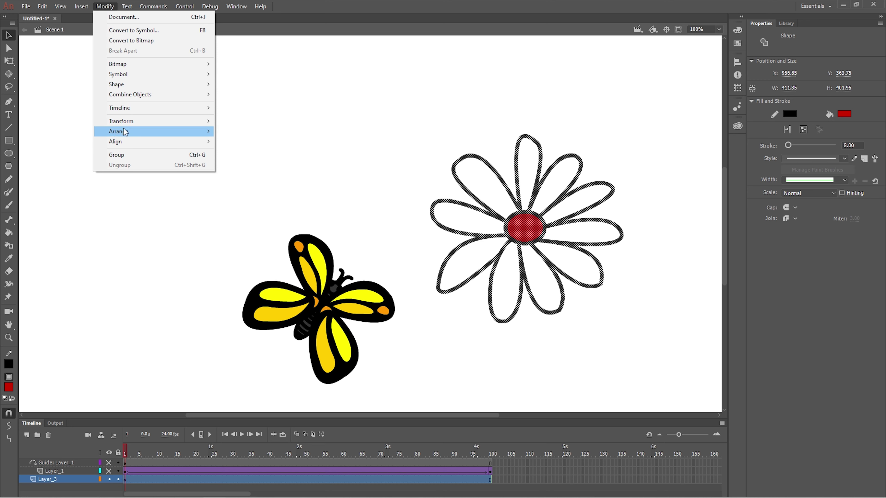
{"action": "left_click", "coordinate": [66, 141]}
- Draw a narrow, slightly curved stem with the Line tool, from the flower's lower petals to the stage's bottom edge, closed at its base
{"action": "left_click", "coordinate": [9, 127]}
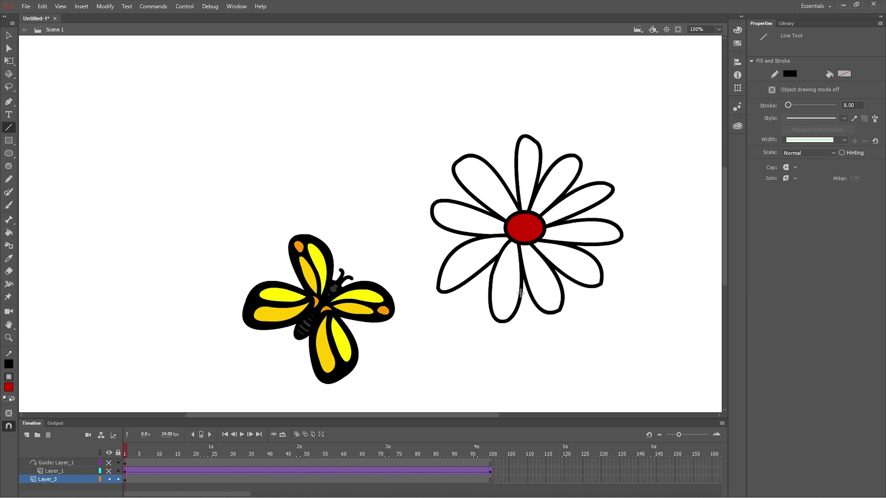
{"action": "left_click_drag", "start_coordinate": [520, 293], "coordinate": [521, 412]}
{"action": "scroll", "coordinate": [518, 412], "scroll_direction": "down", "scroll_amount": 3}
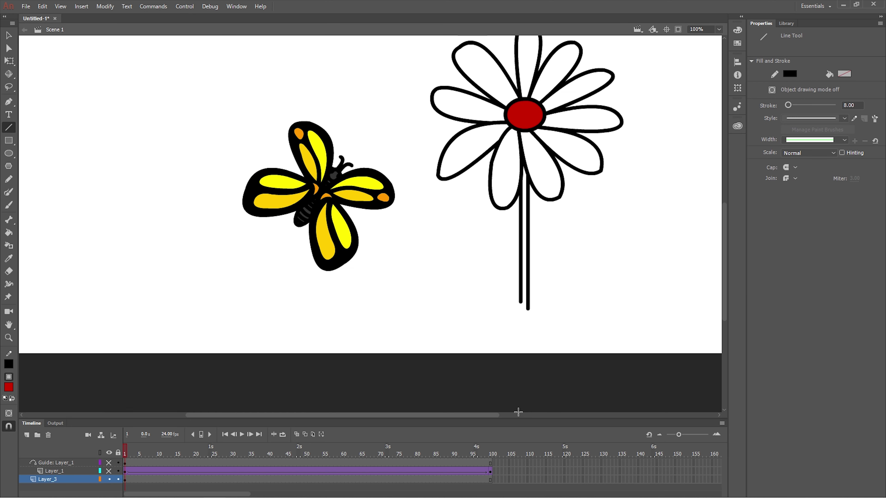
{"action": "left_click_drag", "start_coordinate": [528, 283], "coordinate": [526, 294]}
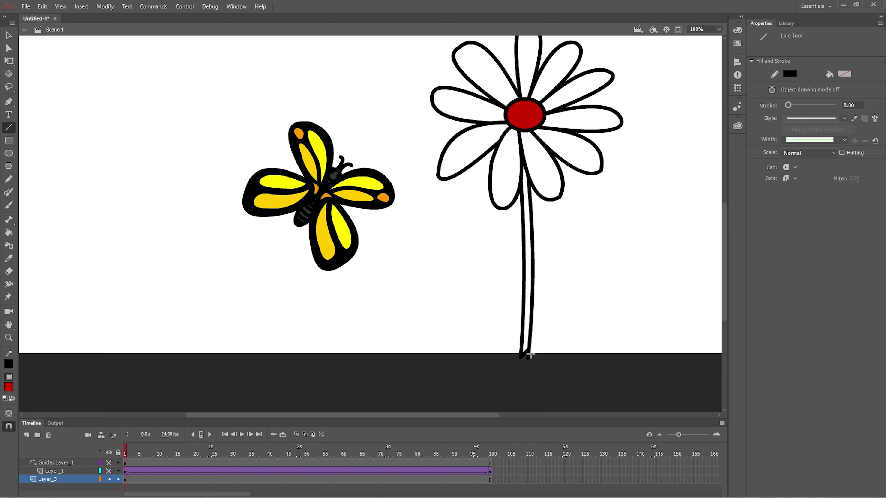
- Choose a green fill colour for the stem and straighten the short line closing its base
{"action": "left_click", "coordinate": [8, 388]}
{"action": "left_click", "coordinate": [82, 297]}
{"action": "key", "text": "k"}
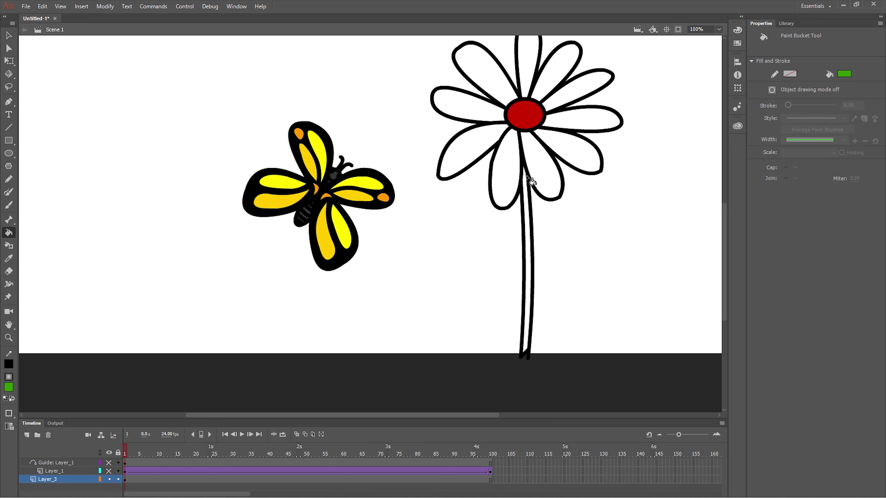
{"action": "left_click", "coordinate": [9, 246]}
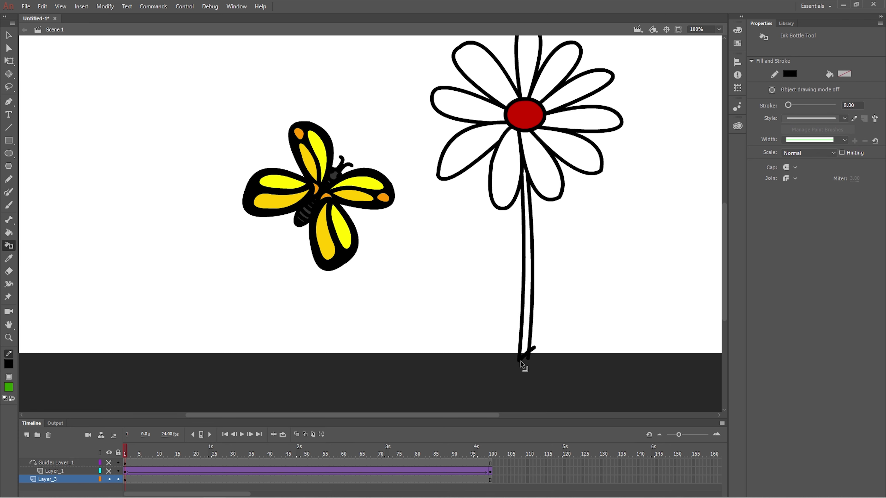
{"action": "left_click", "coordinate": [523, 352]}
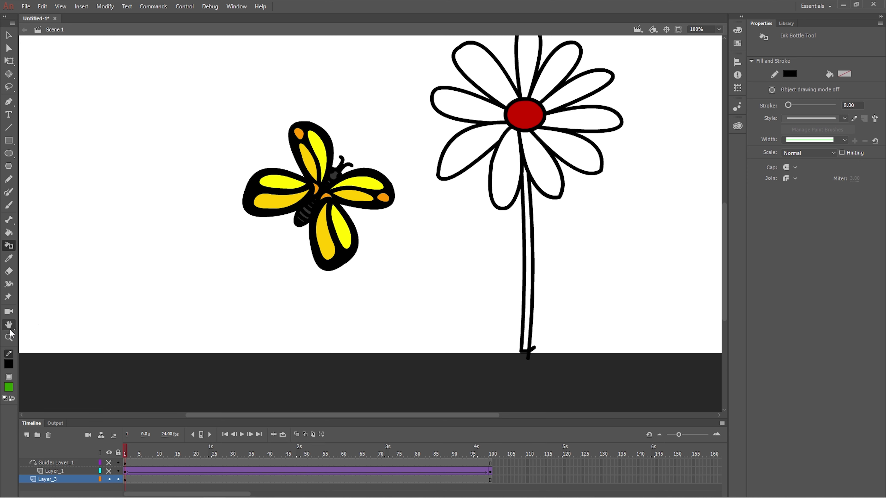
- Select the whole flower with its stem and move it down and left so its head sits behind the pasted butterfly
{"action": "key", "text": "v"}
{"action": "scroll", "coordinate": [29, 73], "scroll_direction": "up", "scroll_amount": 3}
{"action": "left_click", "coordinate": [719, 29]}
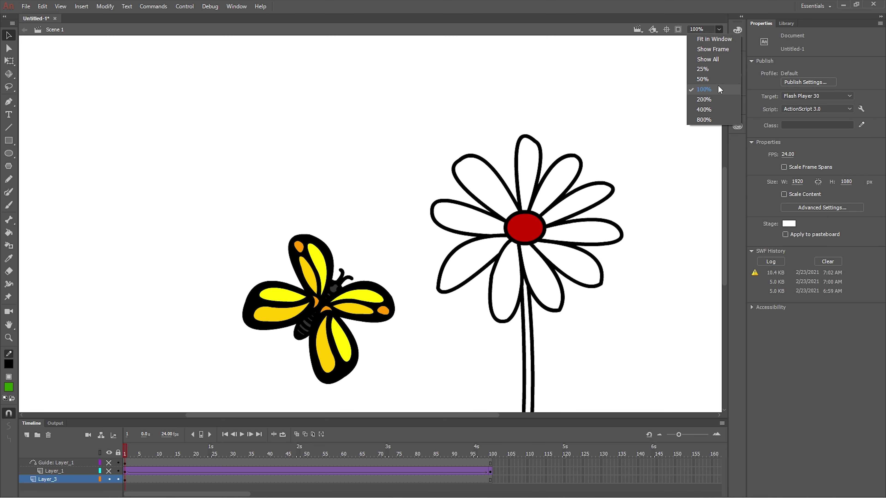
{"action": "left_click", "coordinate": [709, 84]}
{"action": "mouse_move", "coordinate": [419, 104]}
{"action": "left_mouse_down"}
{"action": "mouse_move", "coordinate": [603, 327]}
{"action": "mouse_move", "coordinate": [655, 450]}
{"action": "left_mouse_up"}
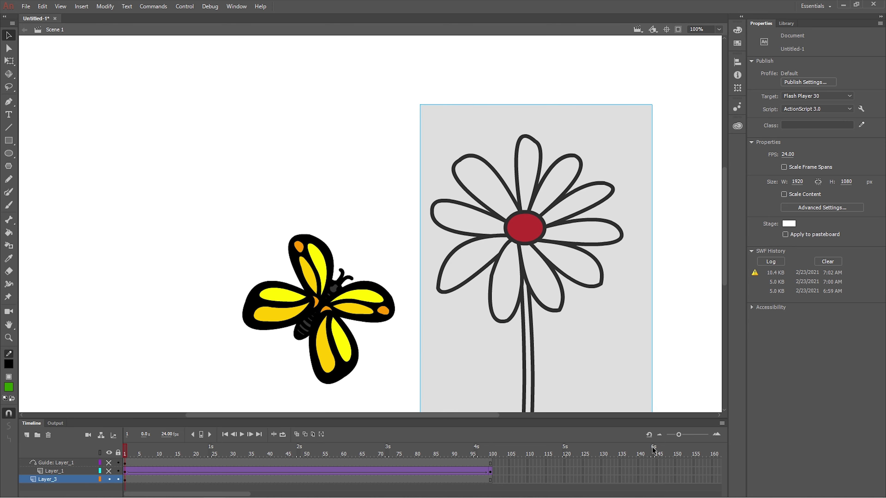
{"action": "scroll", "coordinate": [558, 356], "scroll_direction": "down", "scroll_amount": 3}
{"action": "left_click_drag", "start_coordinate": [526, 191], "coordinate": [360, 293]}
{"action": "left_click", "coordinate": [439, 304]}
- Delete the lower part of the stem that extends below the stage onto the pasteboard
{"action": "scroll", "coordinate": [511, 362], "scroll_direction": "down", "scroll_amount": 3}
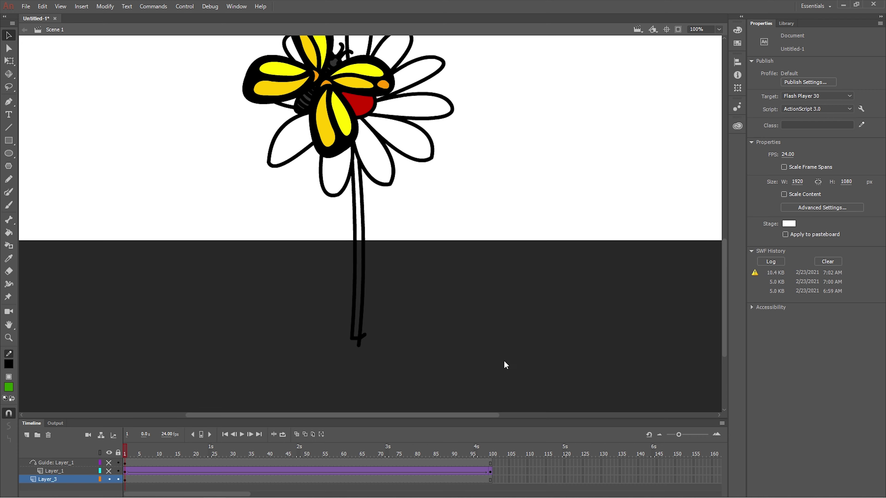
{"action": "left_click_drag", "start_coordinate": [444, 381], "coordinate": [290, 258]}
{"action": "key", "text": "Delete"}
{"action": "scroll", "coordinate": [291, 257], "scroll_direction": "up", "scroll_amount": 5}
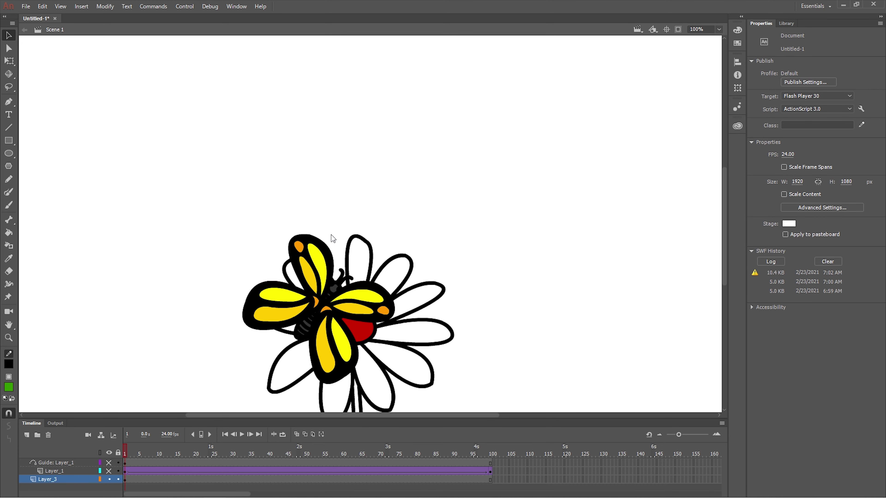
- Make the guide layer and Layer_1 visible again and test the movie
{"action": "left_click", "coordinate": [108, 463]}
{"action": "left_click", "coordinate": [109, 471]}
{"action": "key", "text": "ctrl+Return"}
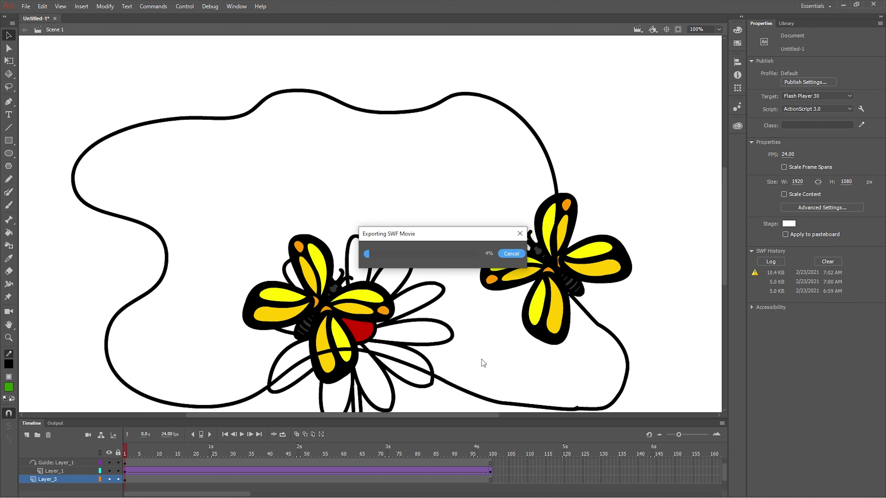